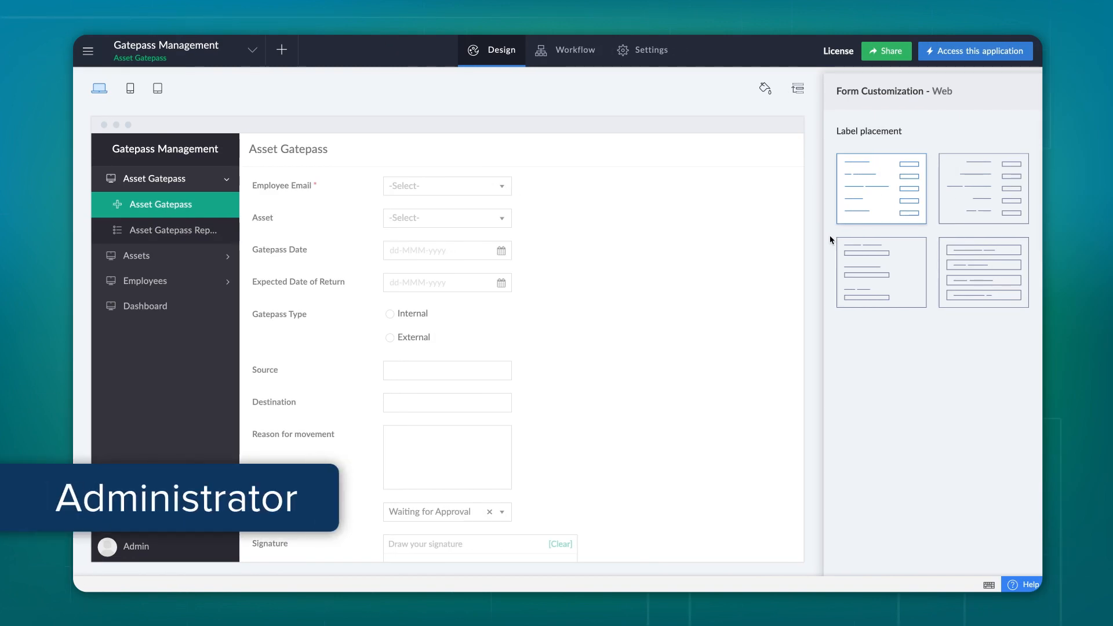
Open the Share options for the Gatepass Management application
{"action": "left_click", "coordinate": [880, 58]}
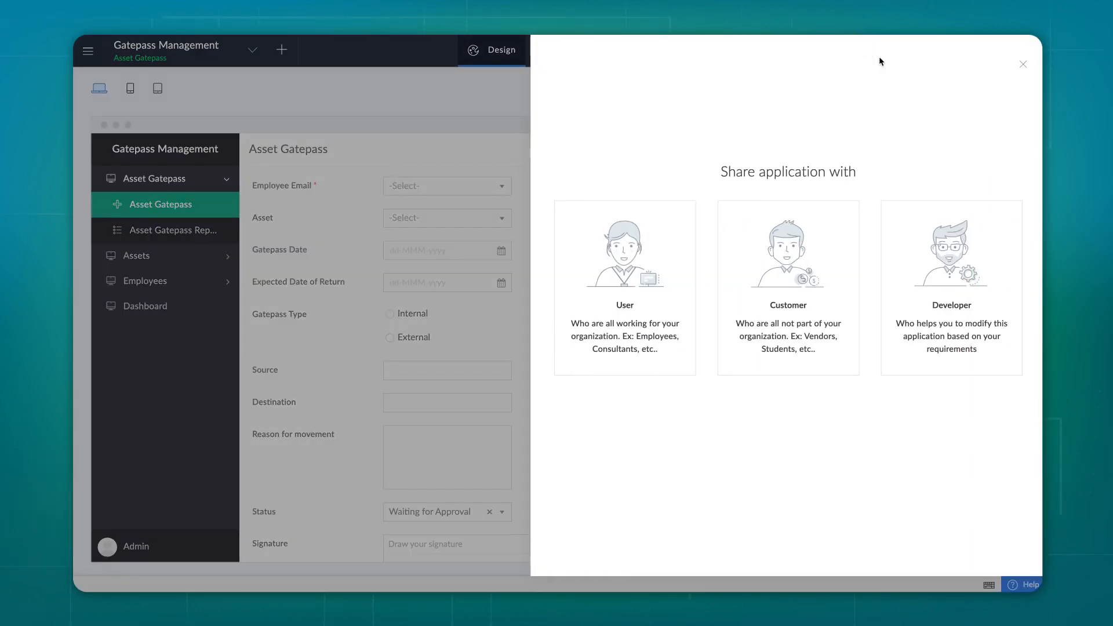
Add the organisation user's email as a recipient, choose Write permission and send the invitation
{"action": "left_click", "coordinate": [620, 306]}
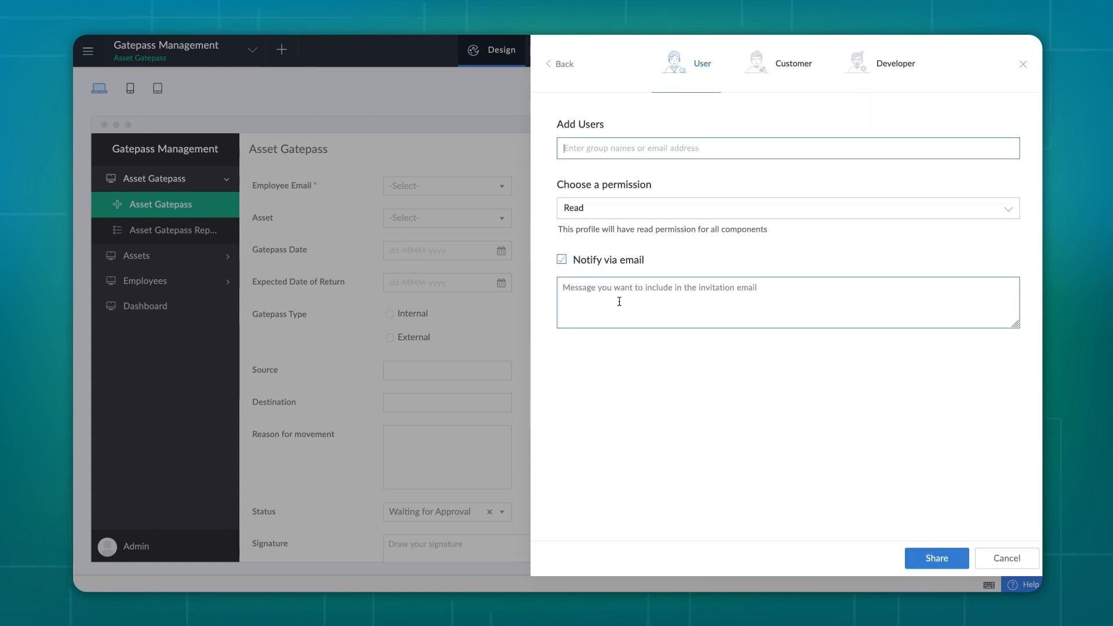
{"action": "left_click", "coordinate": [615, 149]}
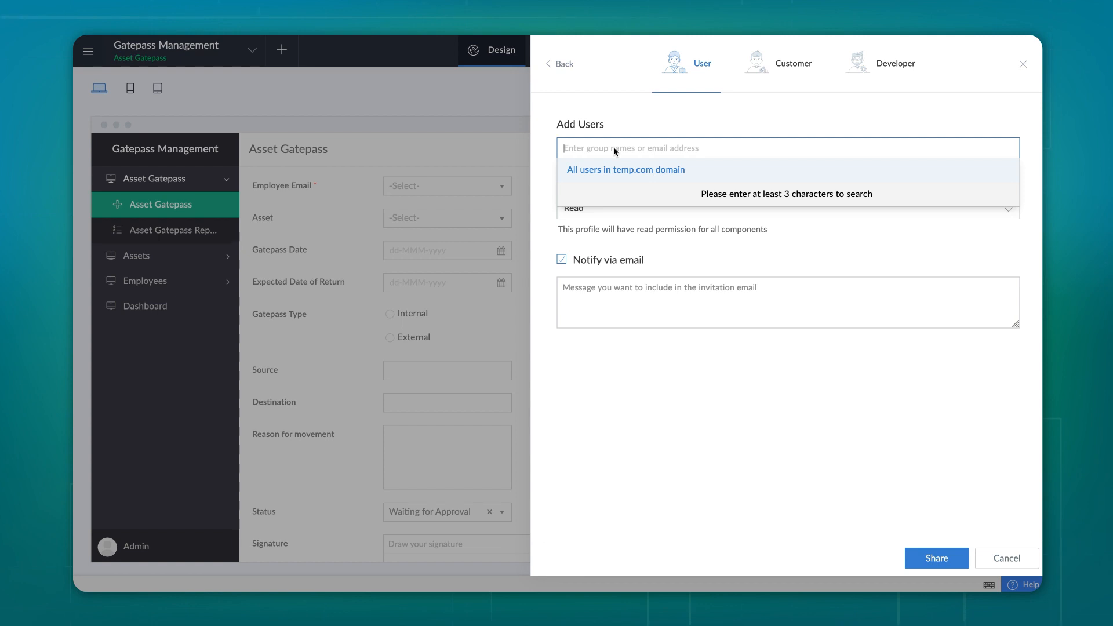
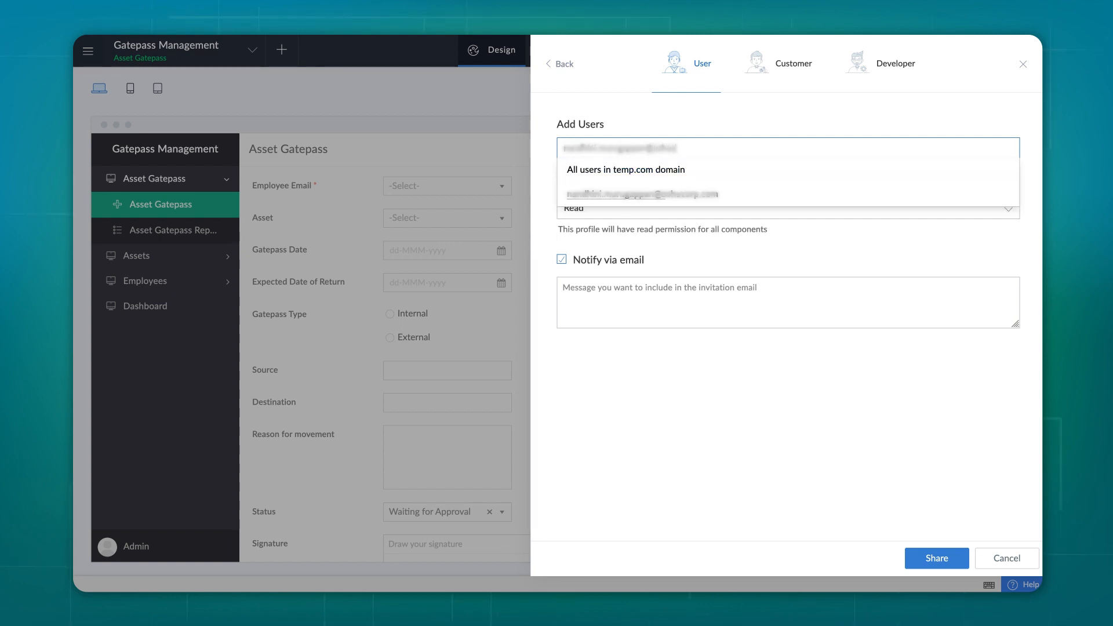
{"action": "left_click", "coordinate": [621, 196]}
{"action": "left_click", "coordinate": [625, 229]}
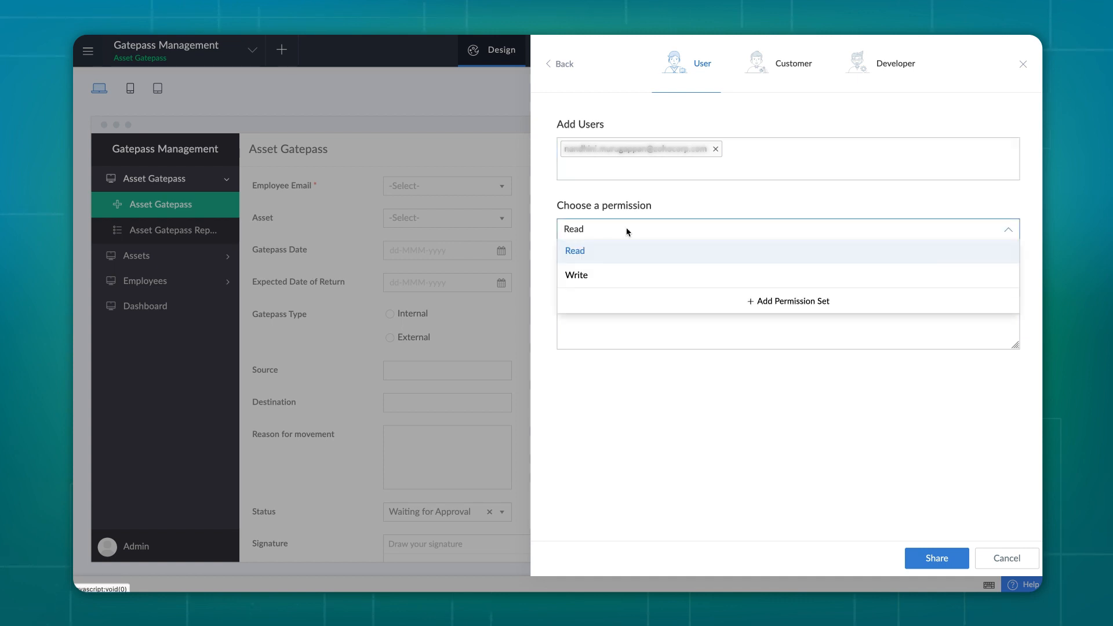
{"action": "left_click", "coordinate": [630, 277]}
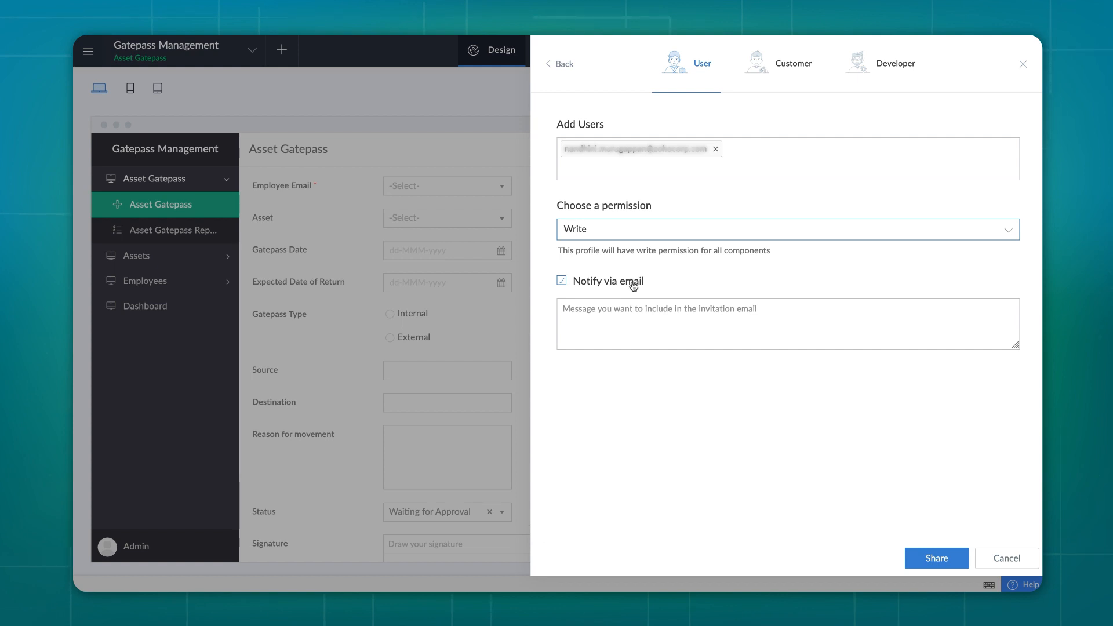
{"action": "left_click", "coordinate": [926, 558]}
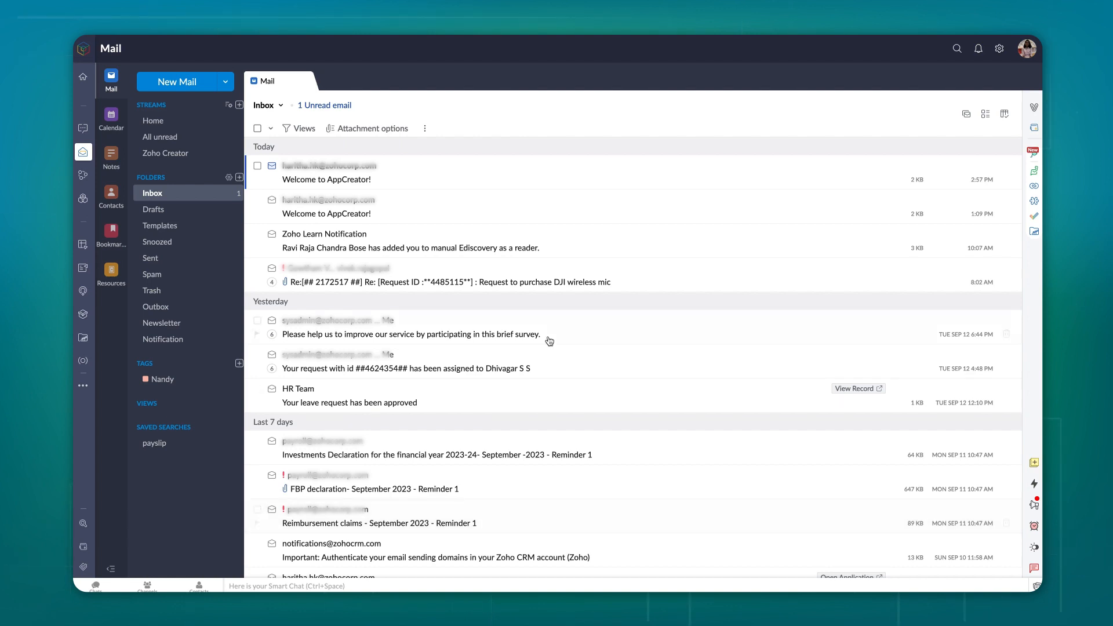
Accept the invitation in the Welcome to AppCreator email
{"action": "left_click", "coordinate": [438, 171]}
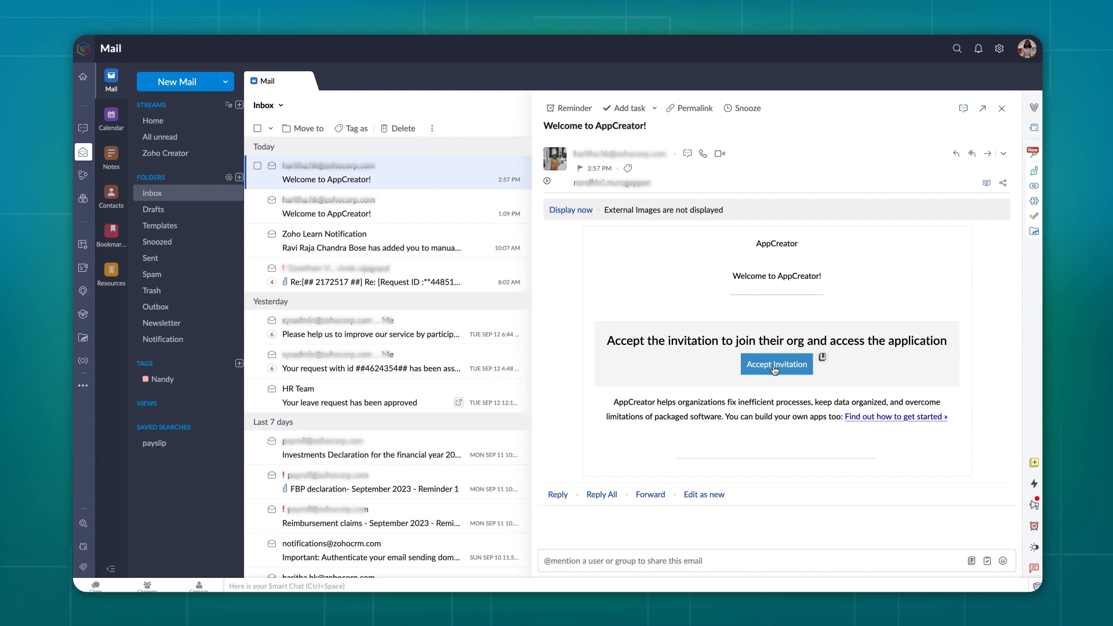
{"action": "left_click", "coordinate": [800, 365]}
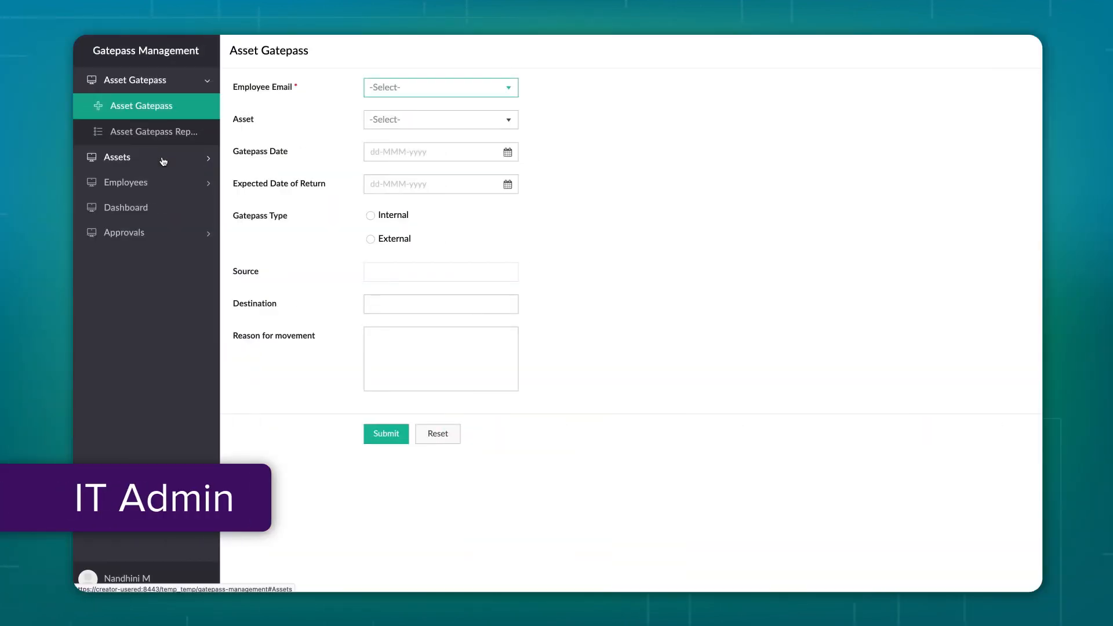
Browse the Assets form and report, Employees Report and Dashboard, ending on the Asset Gatepass form
{"action": "left_click", "coordinate": [163, 161]}
{"action": "left_click", "coordinate": [140, 133]}
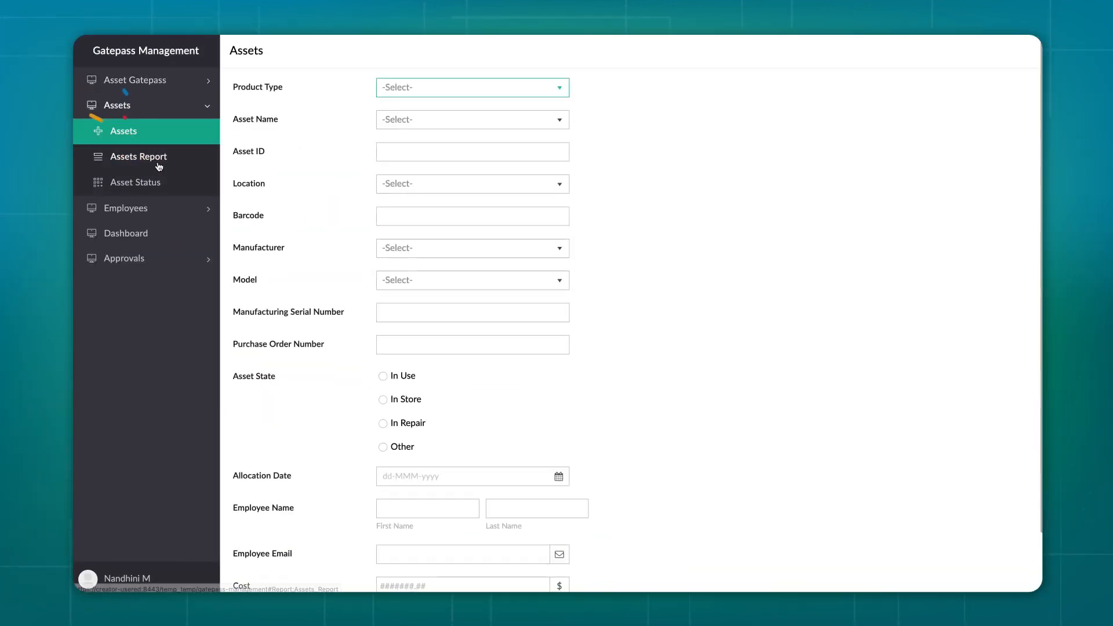
{"action": "left_click", "coordinate": [158, 166]}
{"action": "left_click", "coordinate": [128, 208]}
{"action": "left_click", "coordinate": [149, 181]}
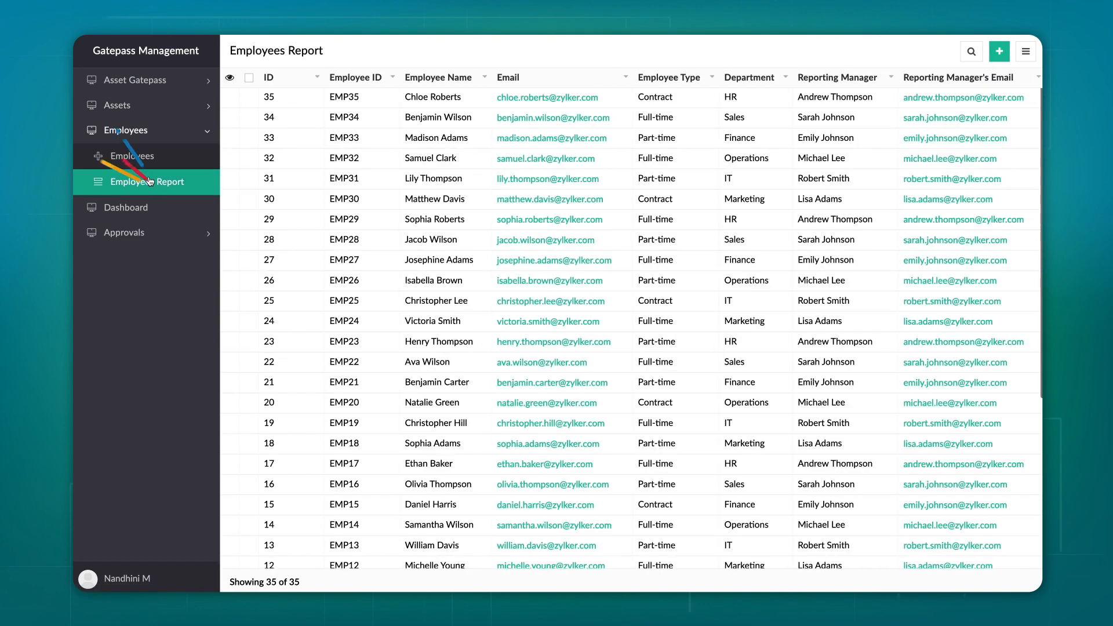
{"action": "left_click", "coordinate": [127, 207]}
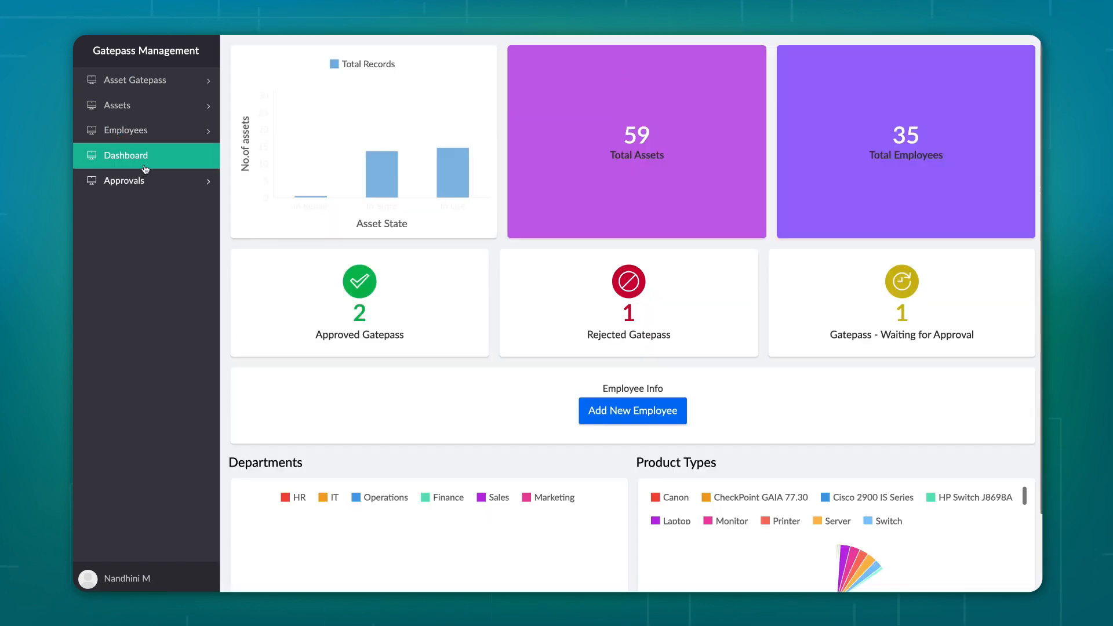
{"action": "left_click", "coordinate": [142, 84]}
{"action": "left_click", "coordinate": [144, 105]}
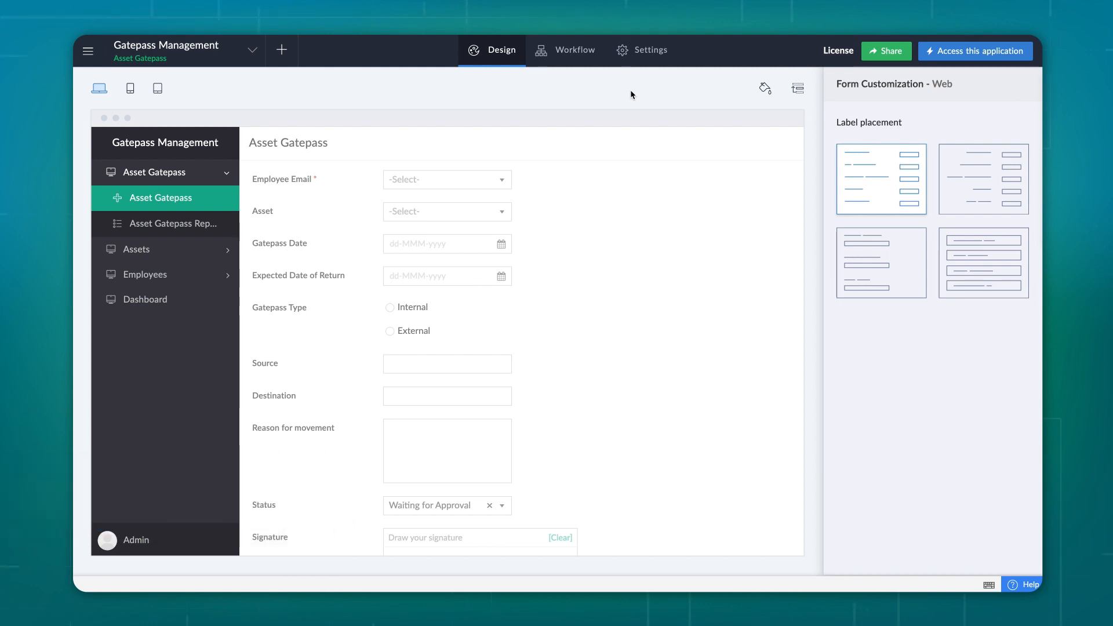
Review the Write permission set under Settings > Users and save it with Update
{"action": "left_click", "coordinate": [644, 56]}
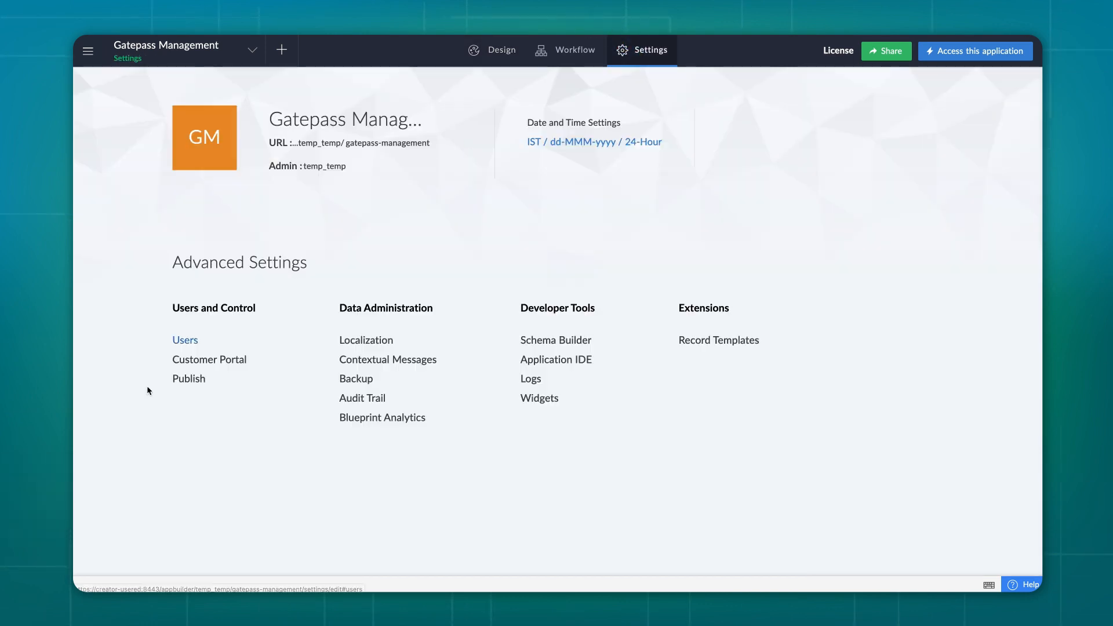
{"action": "left_click", "coordinate": [181, 342]}
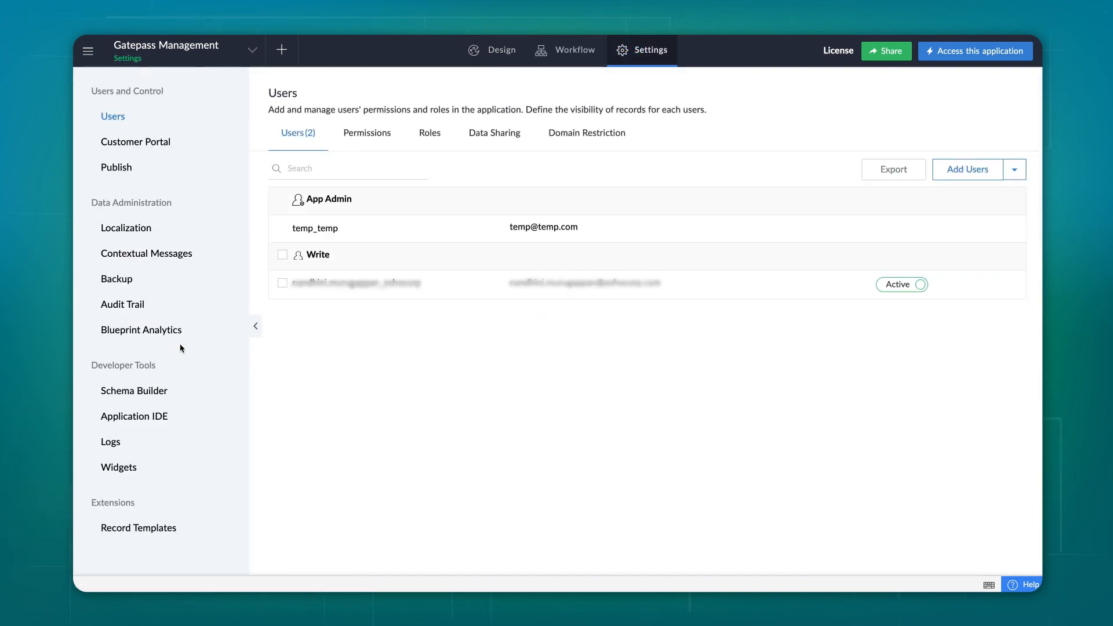
{"action": "left_click", "coordinate": [928, 257]}
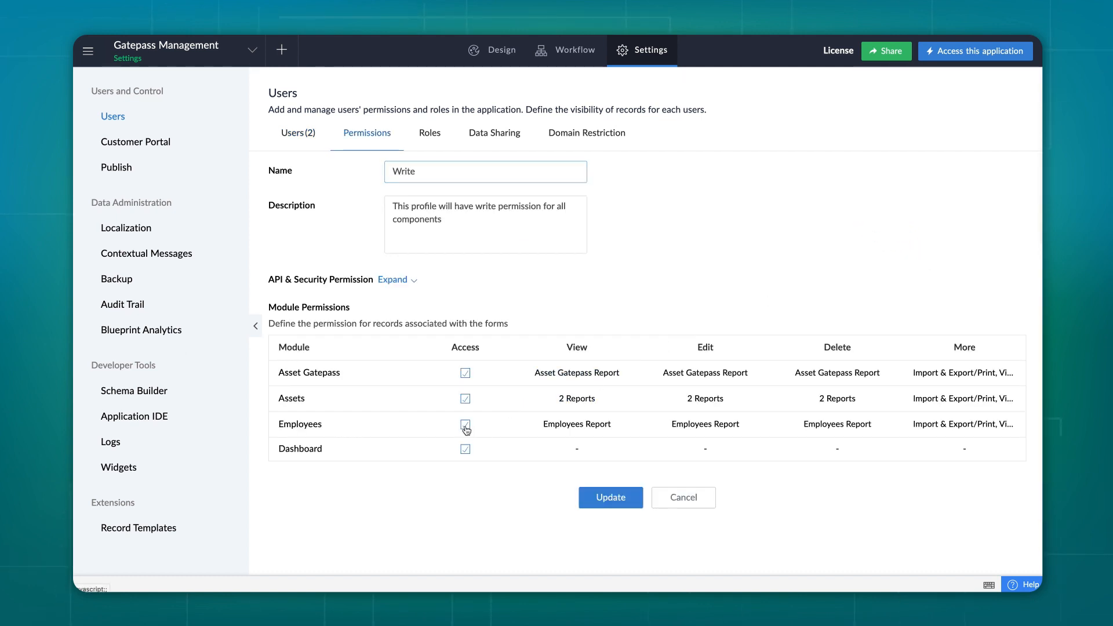
{"action": "left_click", "coordinate": [636, 496]}
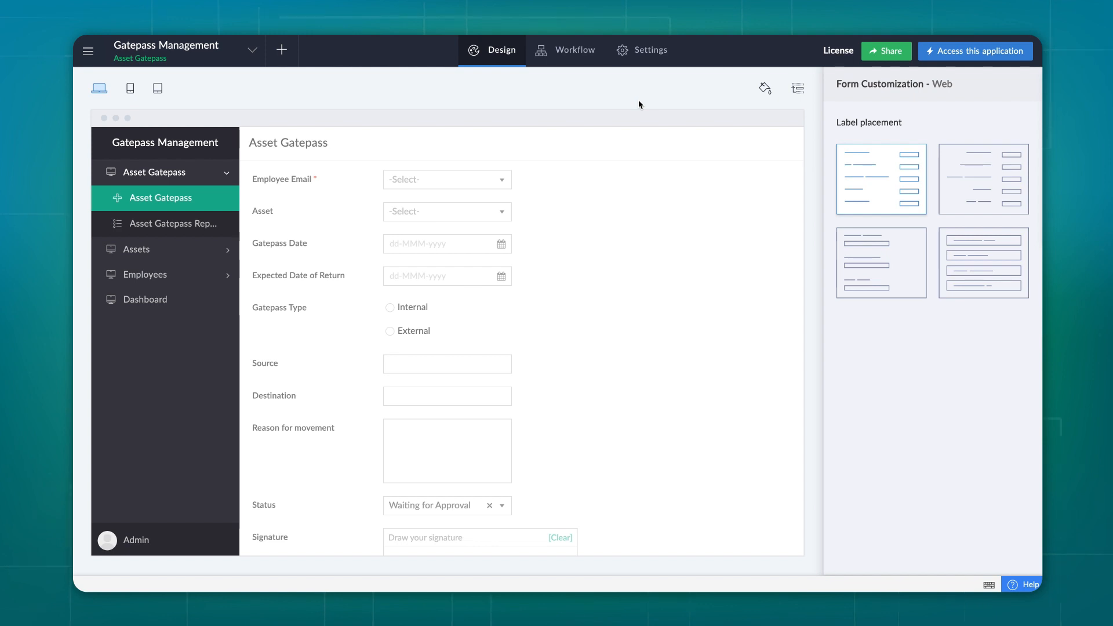
Add the second user's email as a recipient and choose + Add Permission Set
{"action": "left_click", "coordinate": [898, 52]}
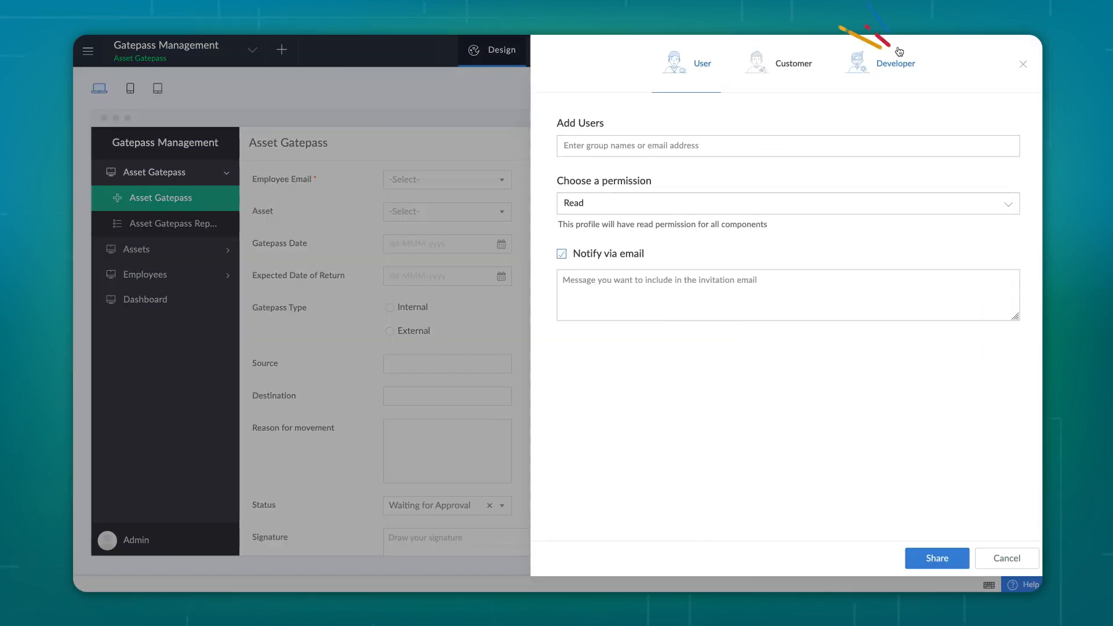
{"action": "type", "text": "[blurred]"}
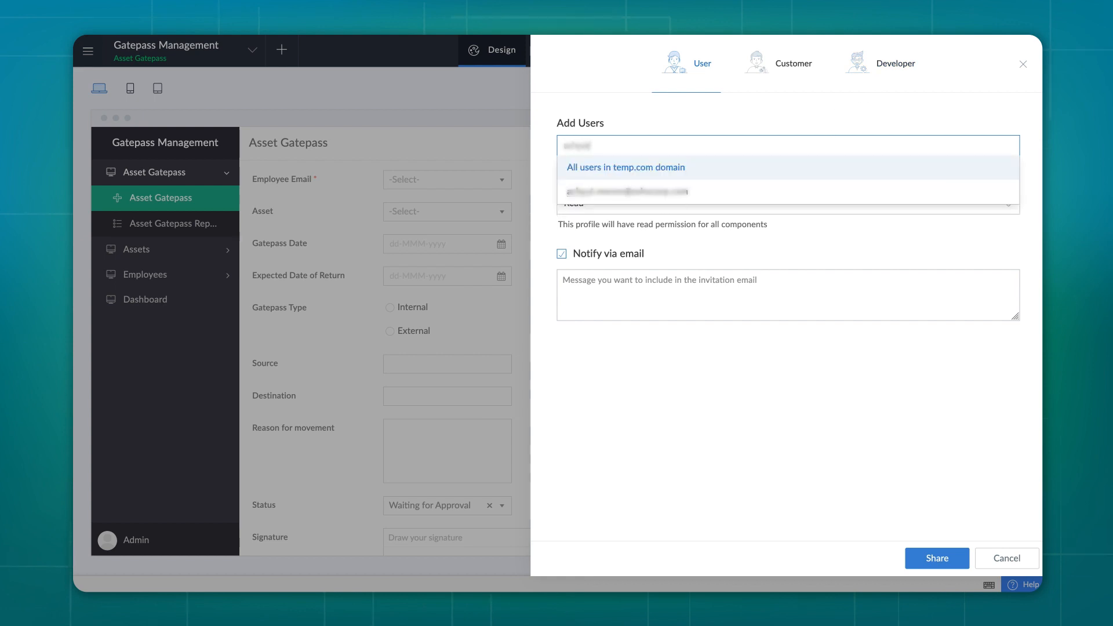
{"action": "type", "text": "[blurred][blurred]"}
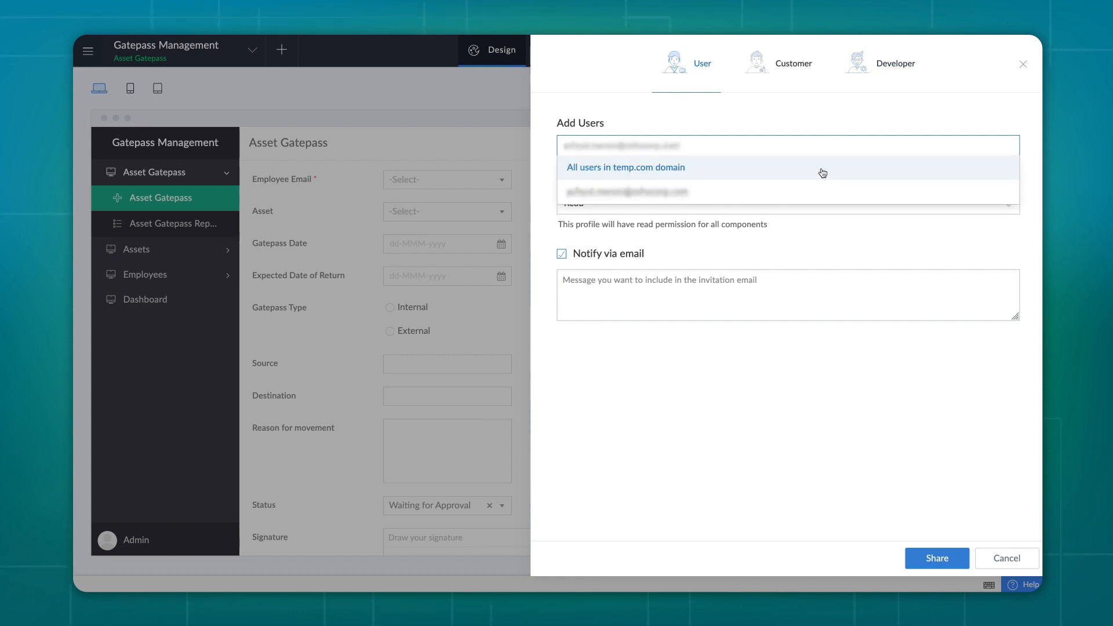
{"action": "left_click", "coordinate": [730, 191]}
{"action": "left_click", "coordinate": [694, 225]}
{"action": "left_click", "coordinate": [764, 299]}
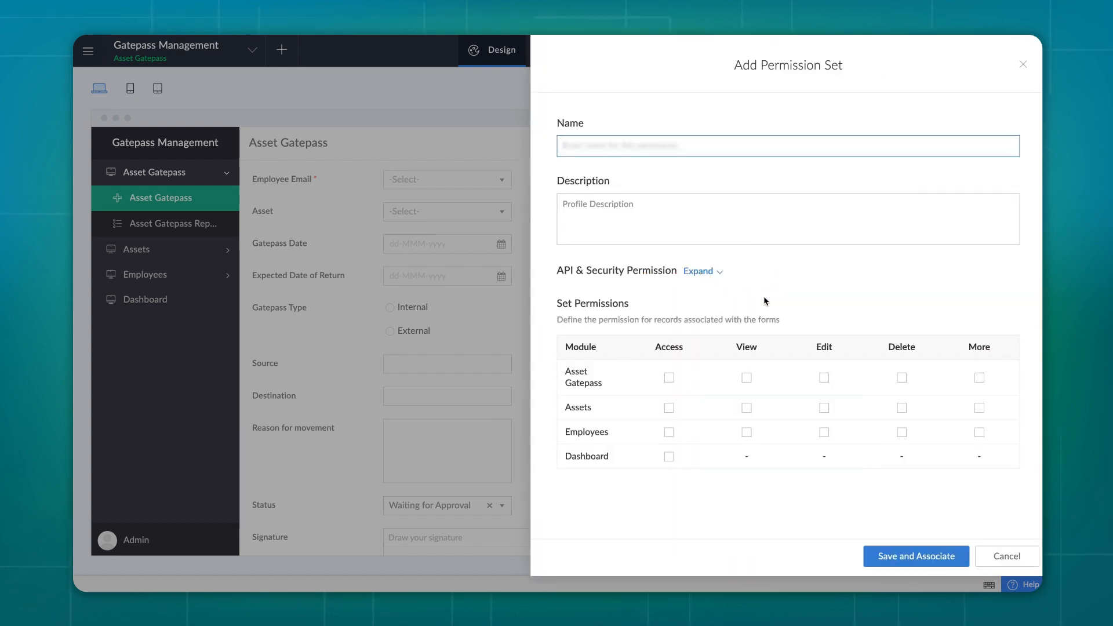
Name the set 'Security', described 'Sign approved gatepasses and print them', and expand API & Security options
{"action": "type", "text": "Security"}
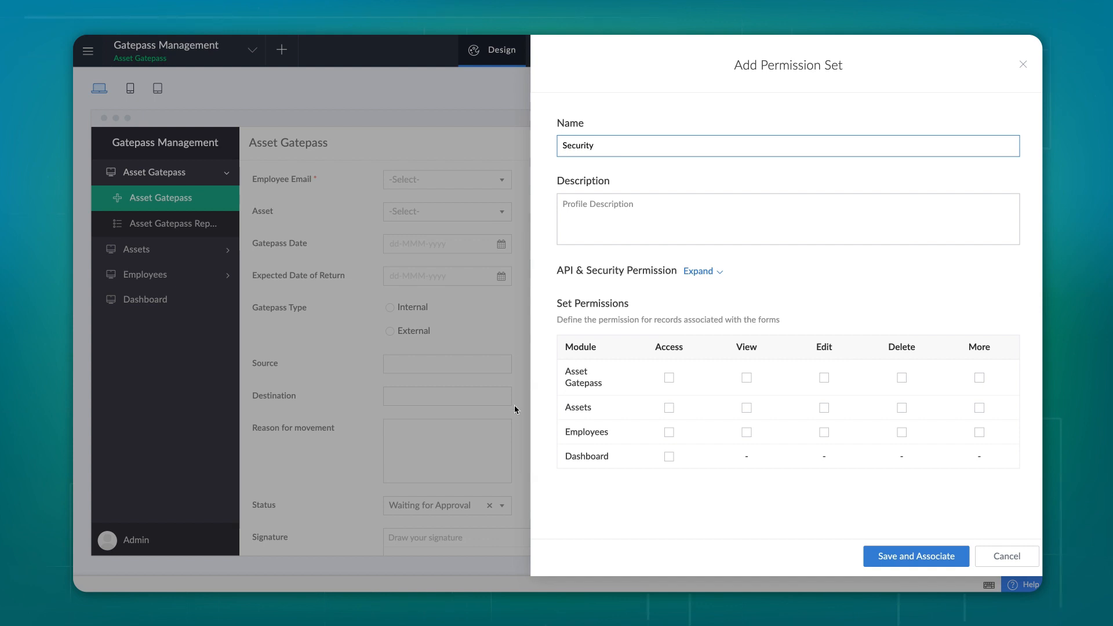
{"action": "key", "text": "Tab"}
{"action": "type", "text": "Sign approved gatepasses and print them"}
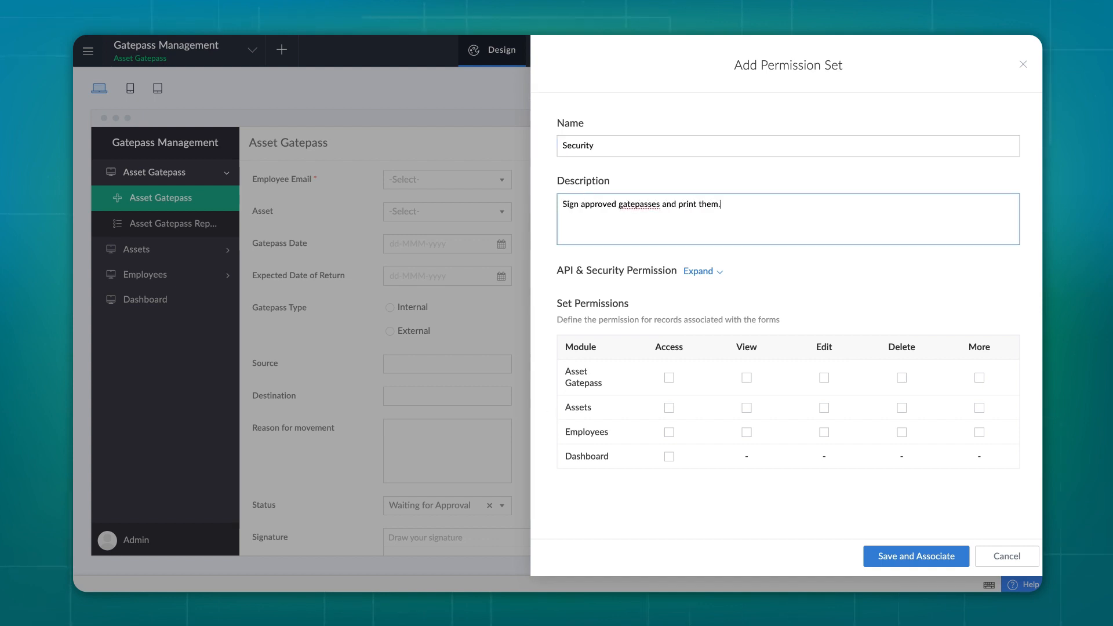
{"action": "left_click", "coordinate": [713, 272]}
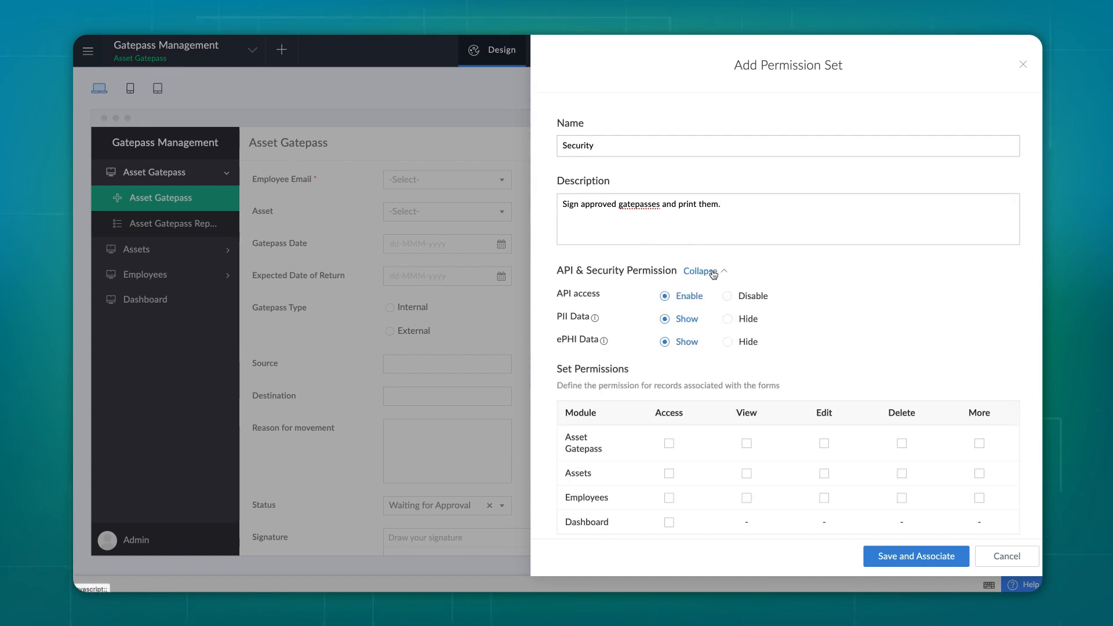
{"action": "scroll", "coordinate": [713, 275], "scroll_direction": "down", "scroll_amount": 2}
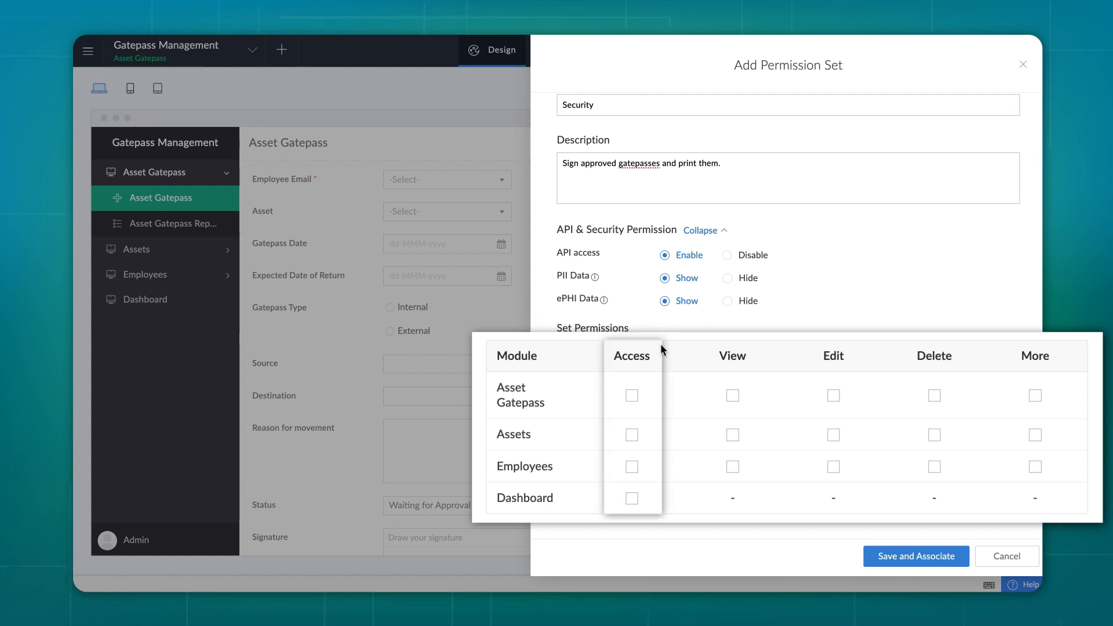
Grant Access to Asset Gatepass and Dashboard, View and Edit via Asset Gatepass Report, without Delete
{"action": "left_click", "coordinate": [632, 397]}
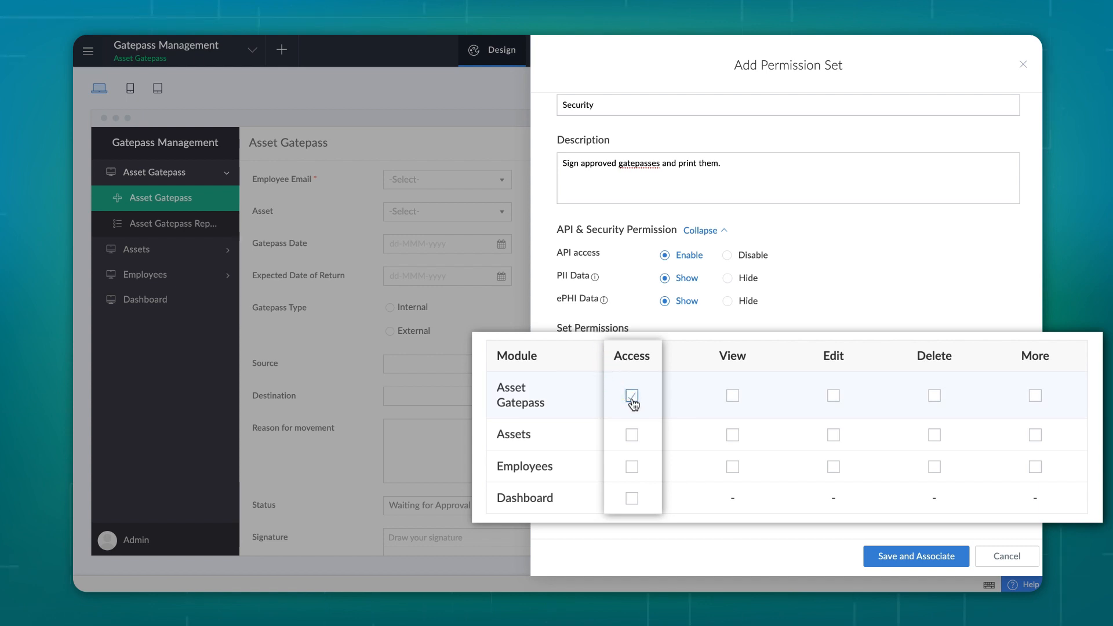
{"action": "left_click", "coordinate": [632, 500]}
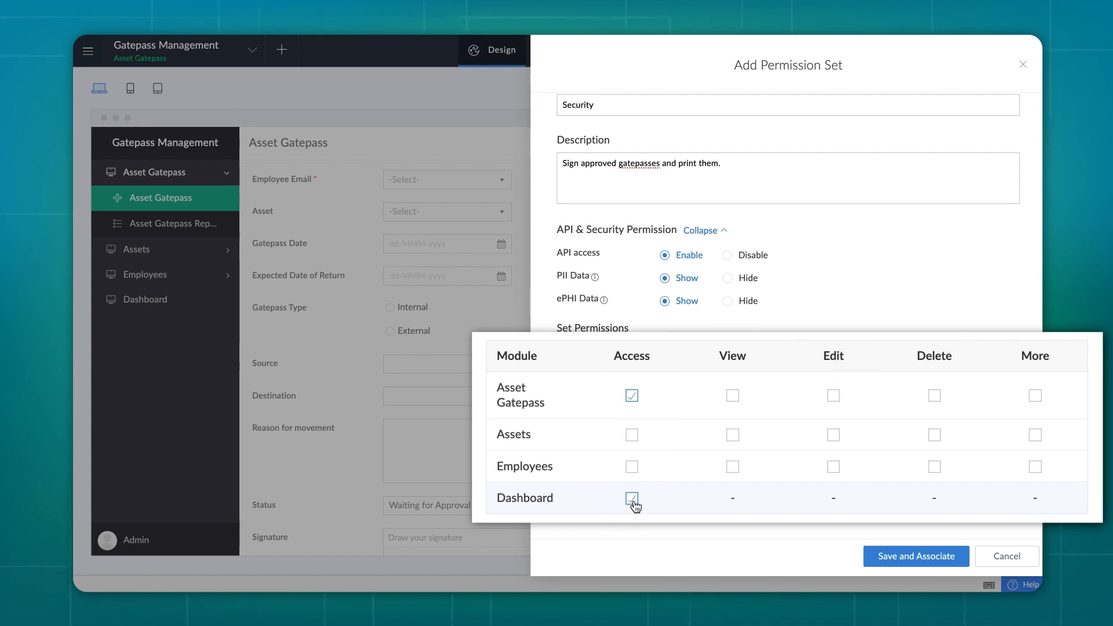
{"action": "left_click", "coordinate": [733, 396]}
{"action": "left_click", "coordinate": [740, 468]}
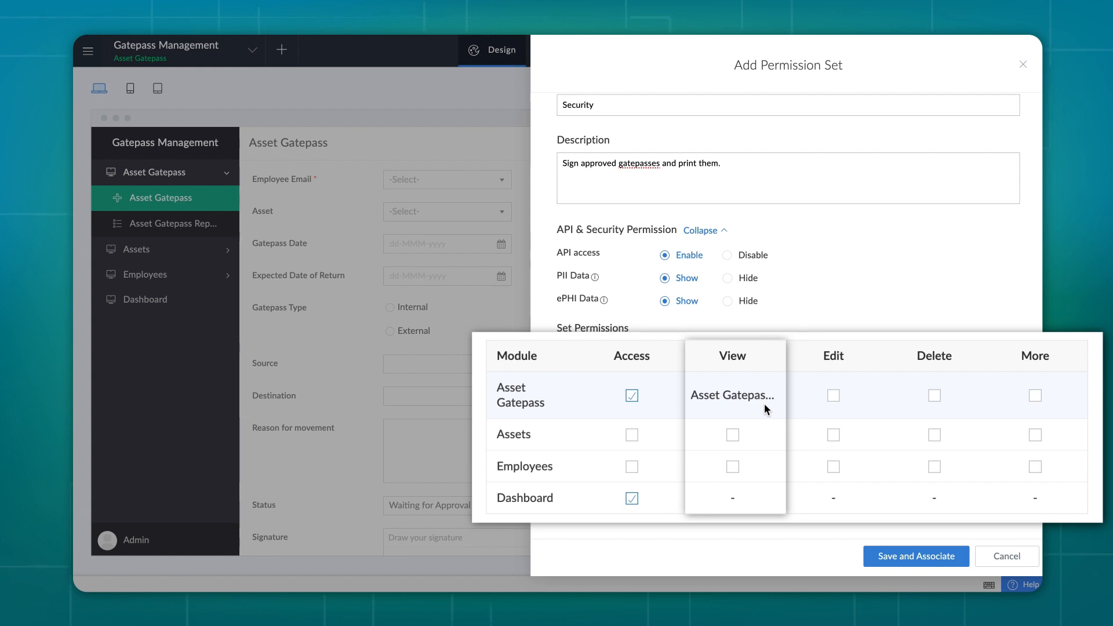
{"action": "left_click", "coordinate": [834, 397]}
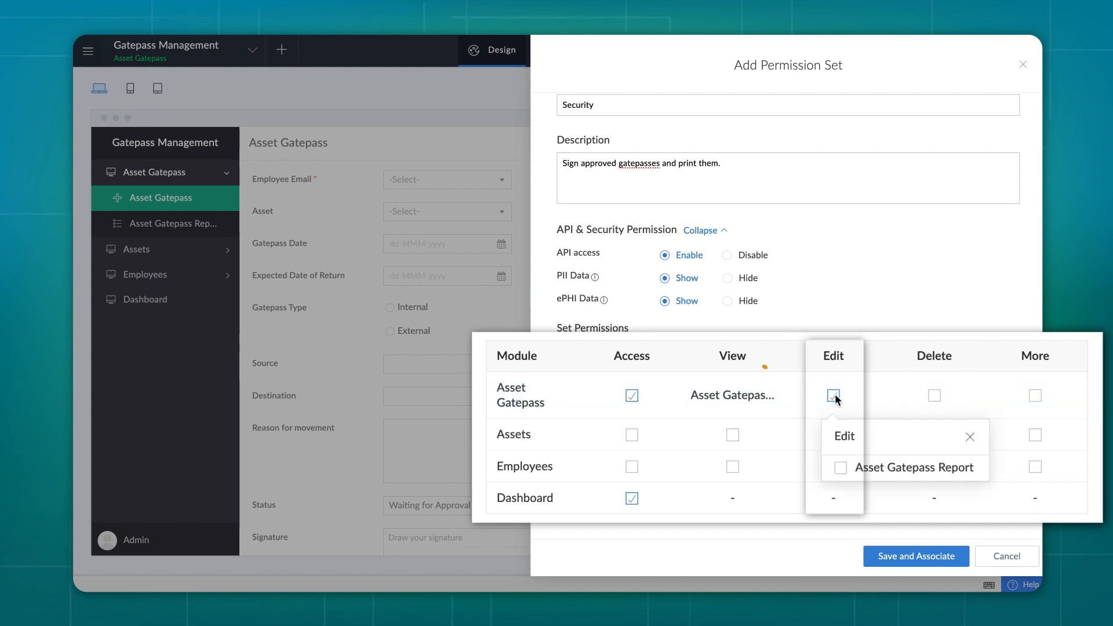
{"action": "left_click", "coordinate": [840, 468]}
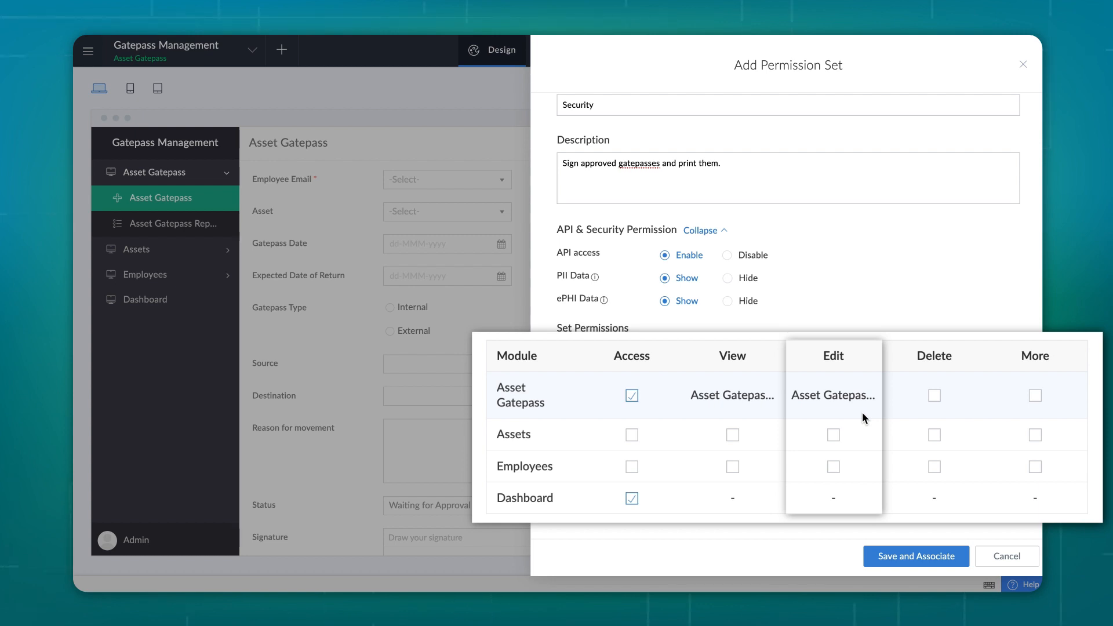
{"action": "left_click", "coordinate": [935, 396]}
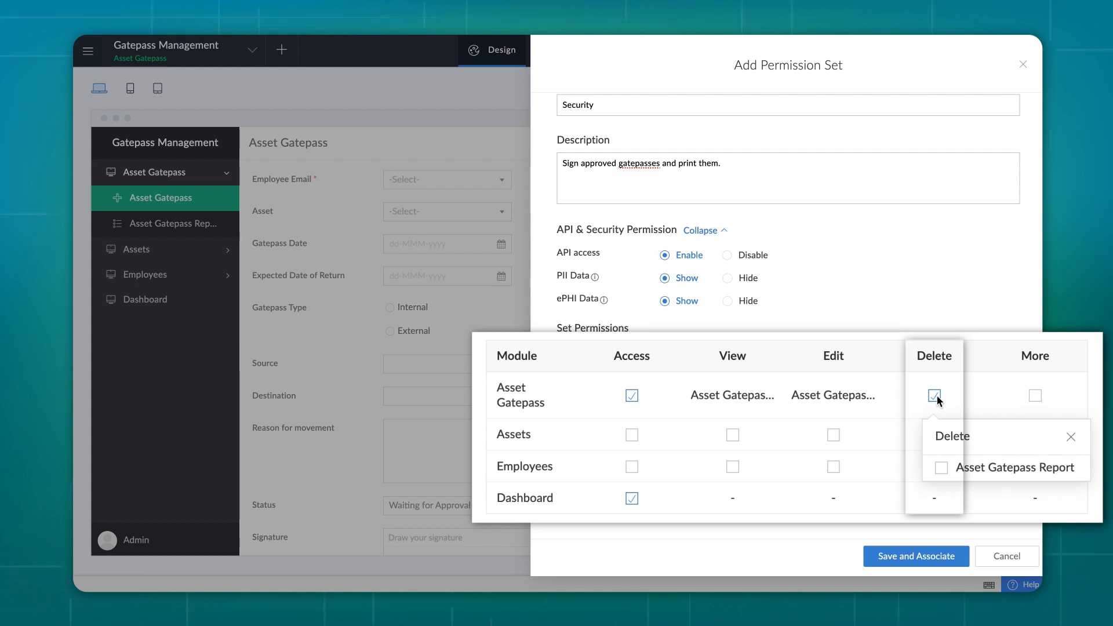
{"action": "left_click", "coordinate": [1071, 439]}
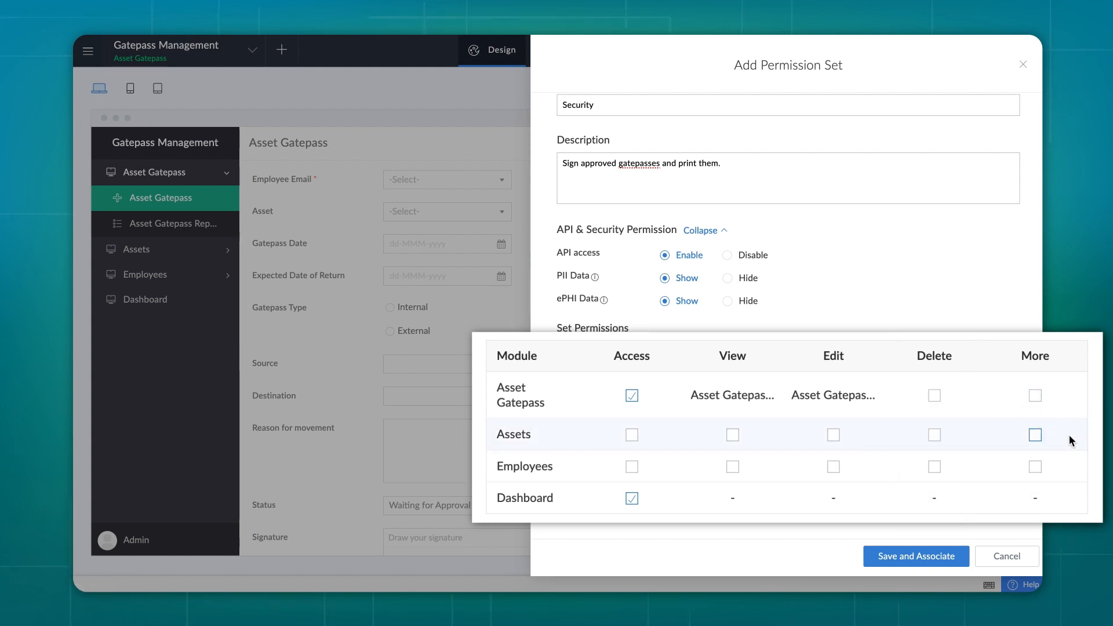
Enable Export/Print, View all and Modify all for Asset Gatepass under More
{"action": "left_click", "coordinate": [1036, 396]}
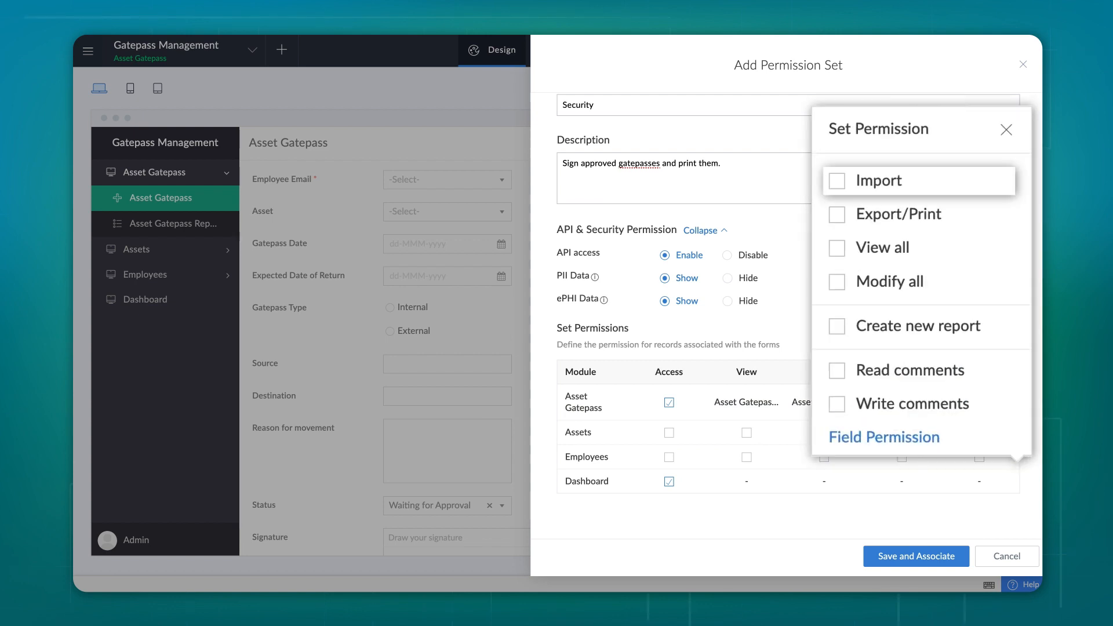
{"action": "left_click", "coordinate": [845, 222]}
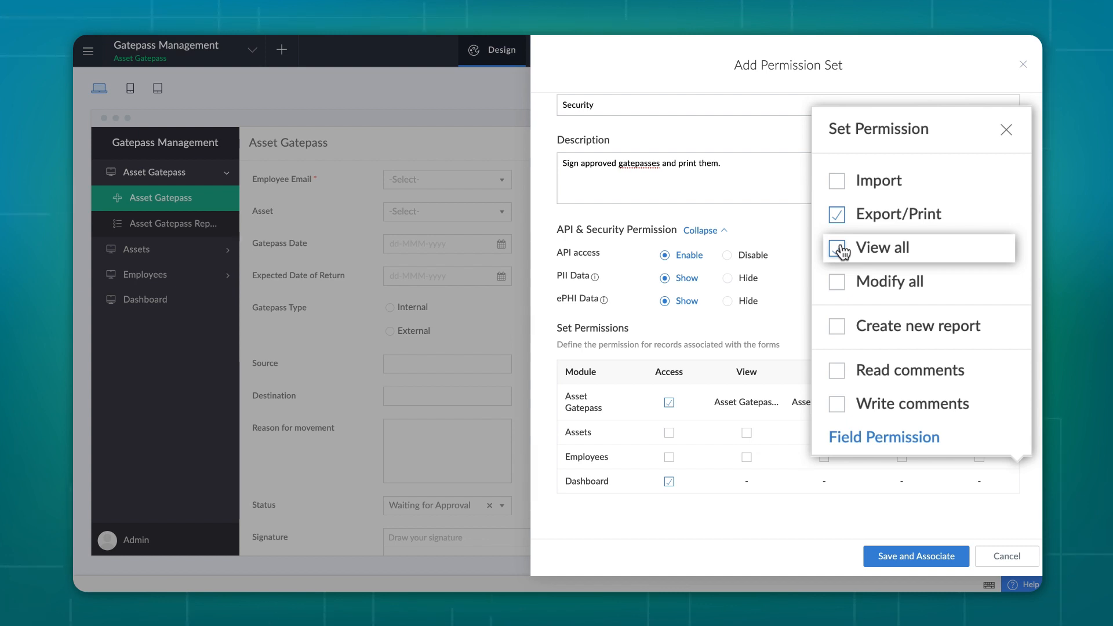
{"action": "left_click", "coordinate": [839, 249]}
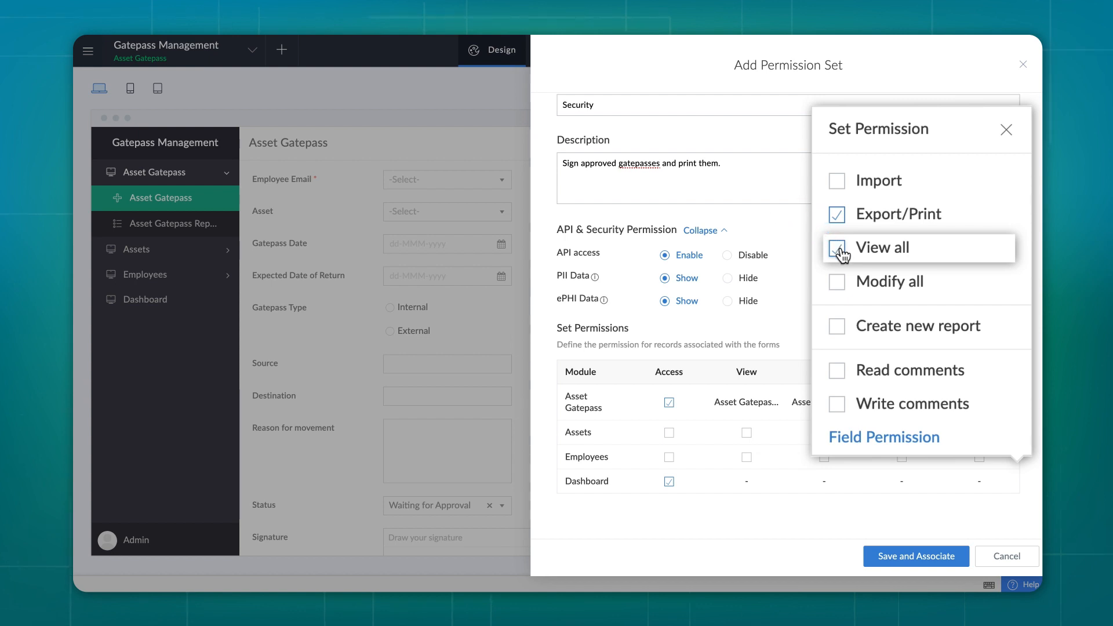
{"action": "left_click", "coordinate": [838, 282]}
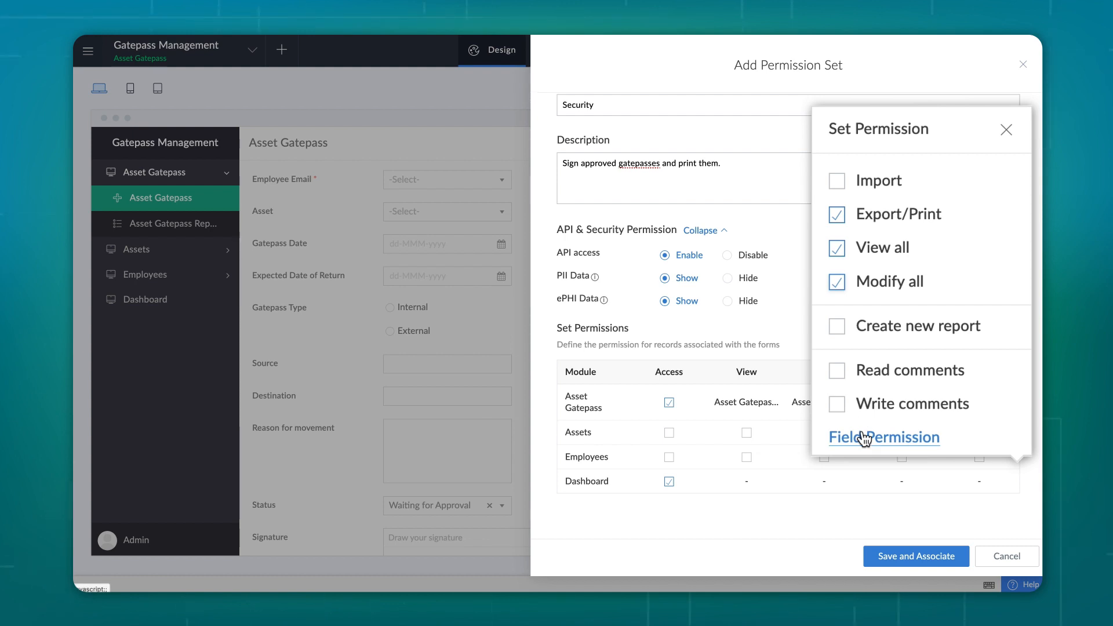
{"action": "left_click", "coordinate": [887, 373]}
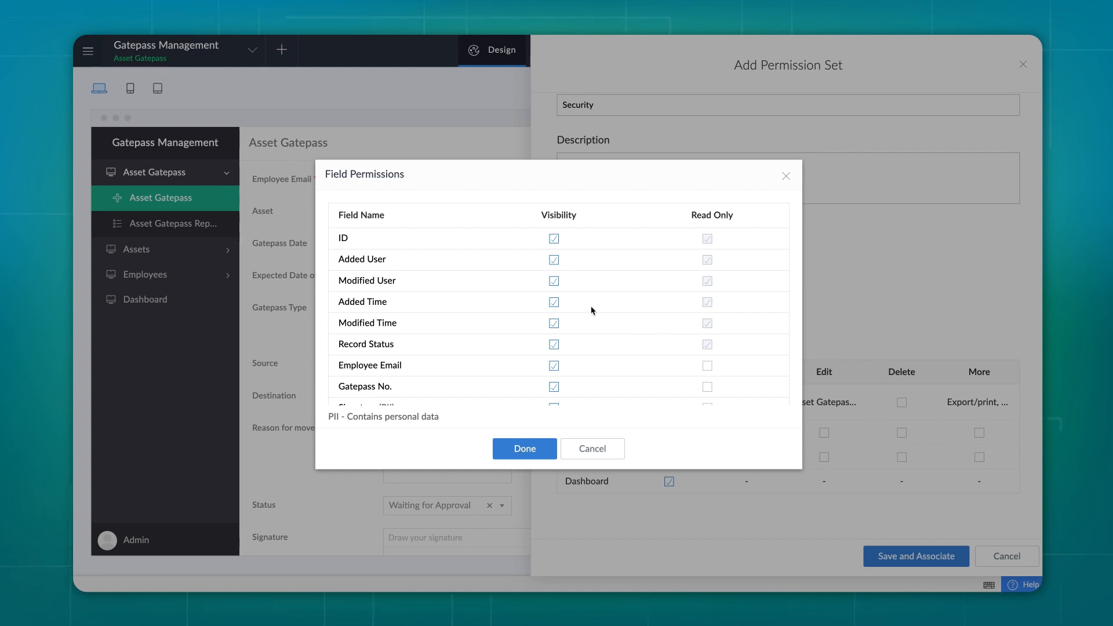
{"action": "left_click", "coordinate": [554, 303]}
{"action": "left_click", "coordinate": [555, 304]}
{"action": "scroll", "coordinate": [580, 313], "scroll_direction": "down", "scroll_amount": 2}
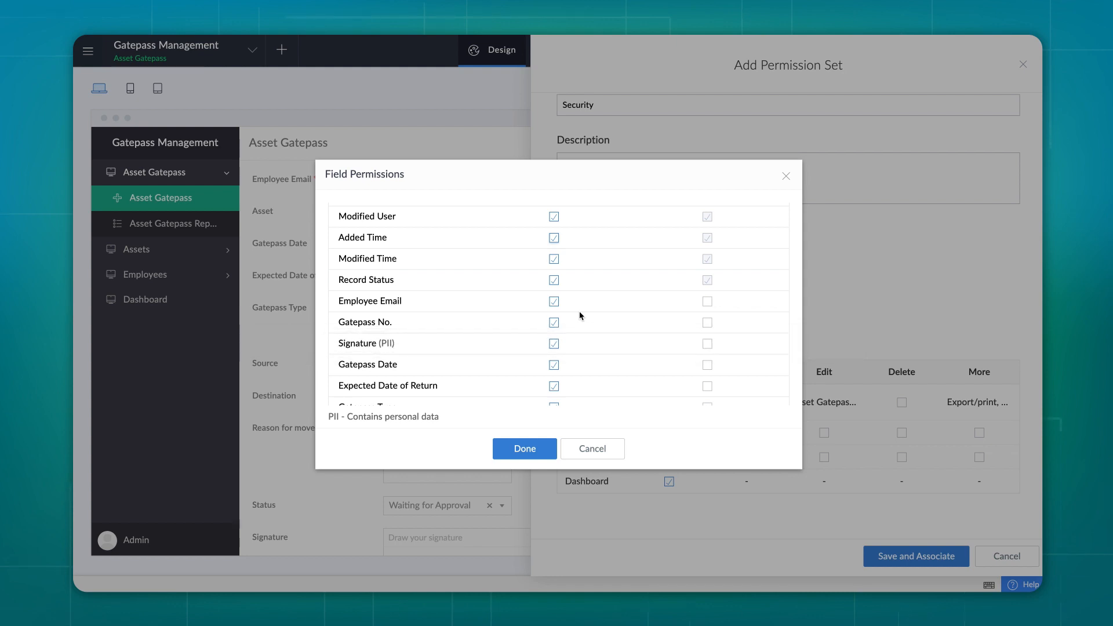
{"action": "scroll", "coordinate": [580, 316], "scroll_direction": "up", "scroll_amount": 1}
{"action": "scroll", "coordinate": [580, 315], "scroll_direction": "up", "scroll_amount": 1}
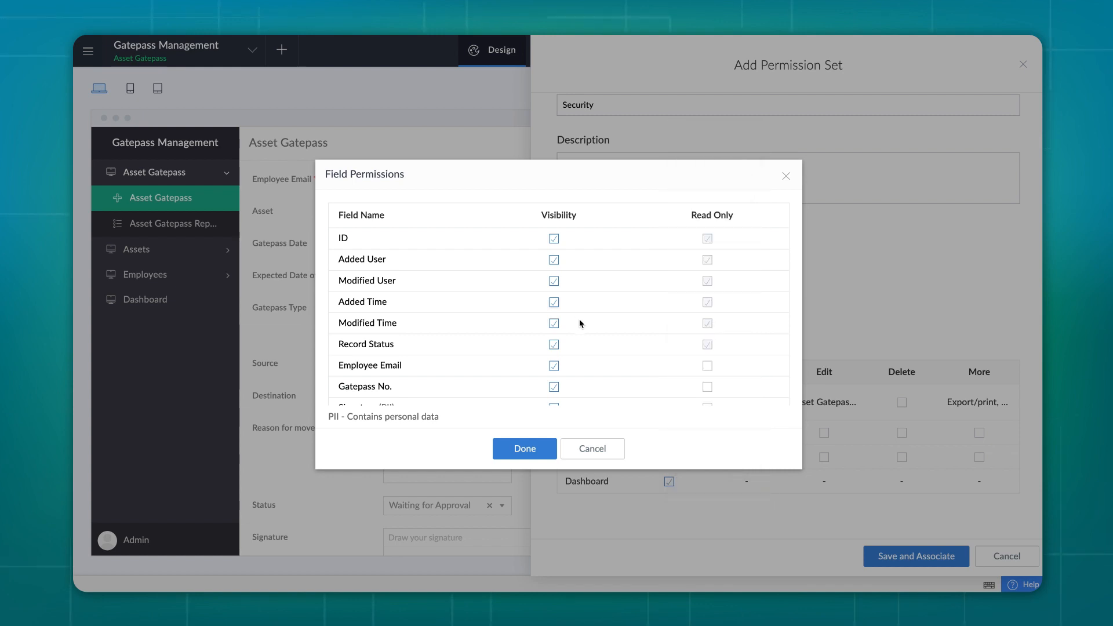
{"action": "left_click", "coordinate": [599, 450]}
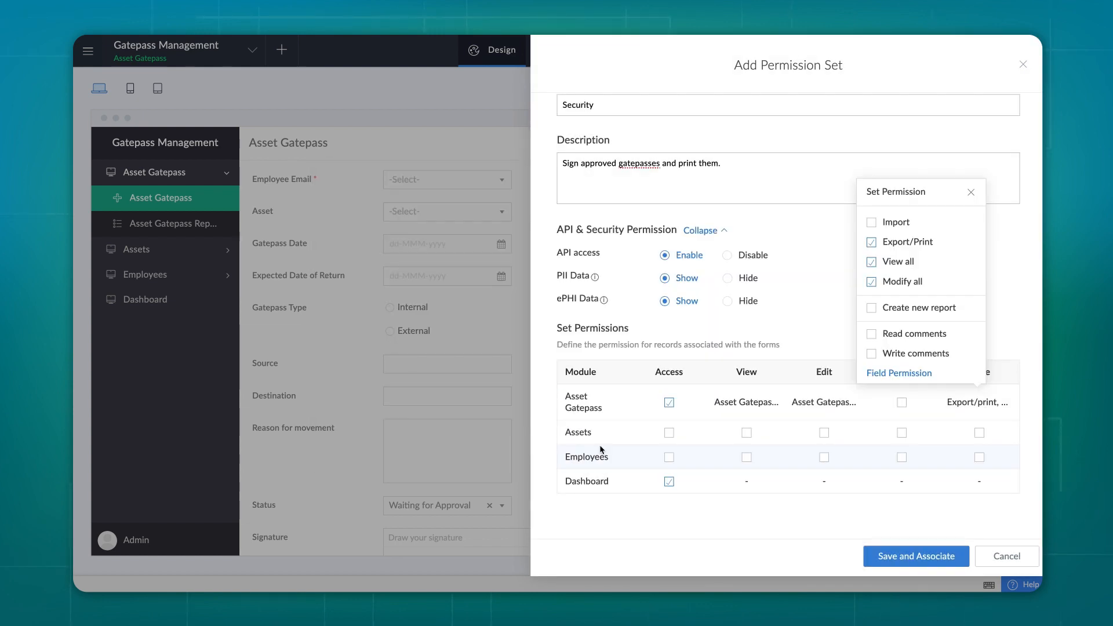
Save and associate the Security permission set, then share the app under Security
{"action": "left_click", "coordinate": [971, 192]}
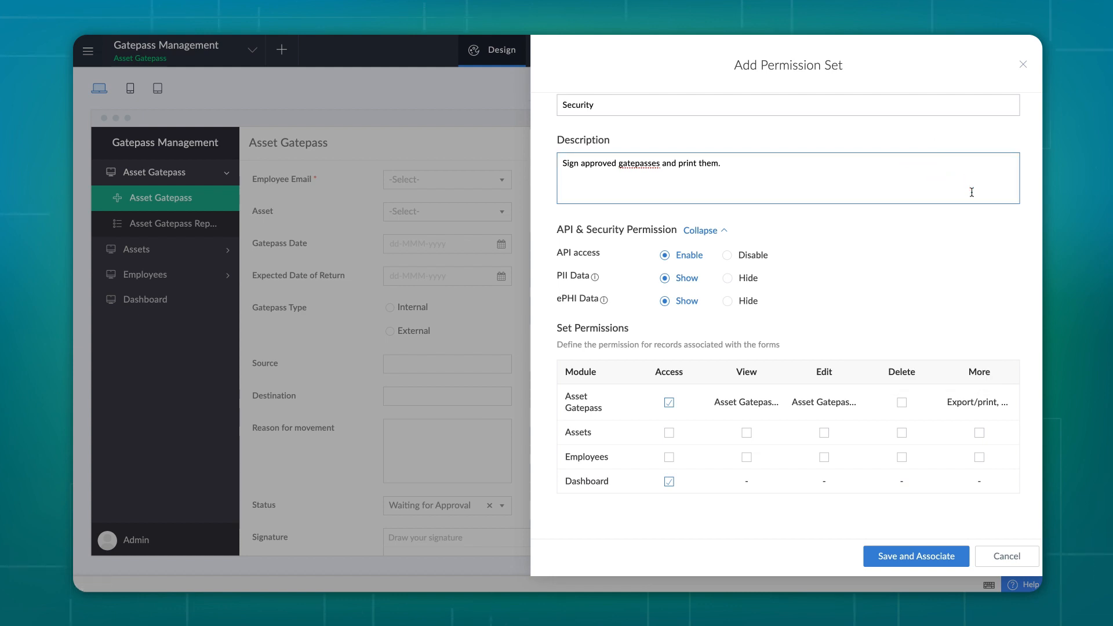
{"action": "left_click", "coordinate": [914, 558]}
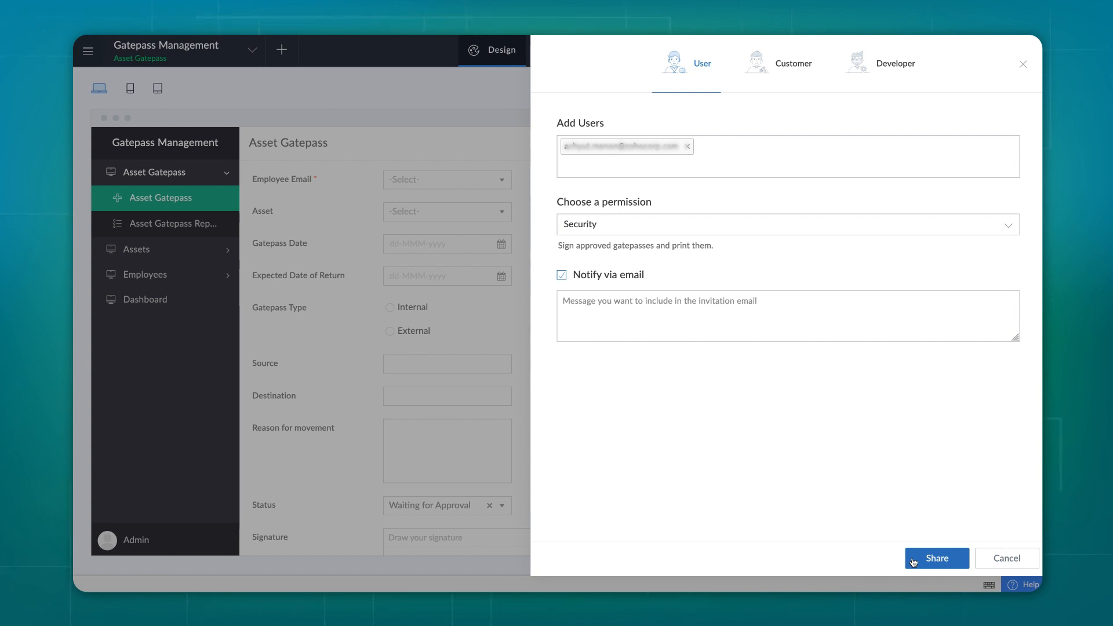
{"action": "left_click", "coordinate": [914, 561]}
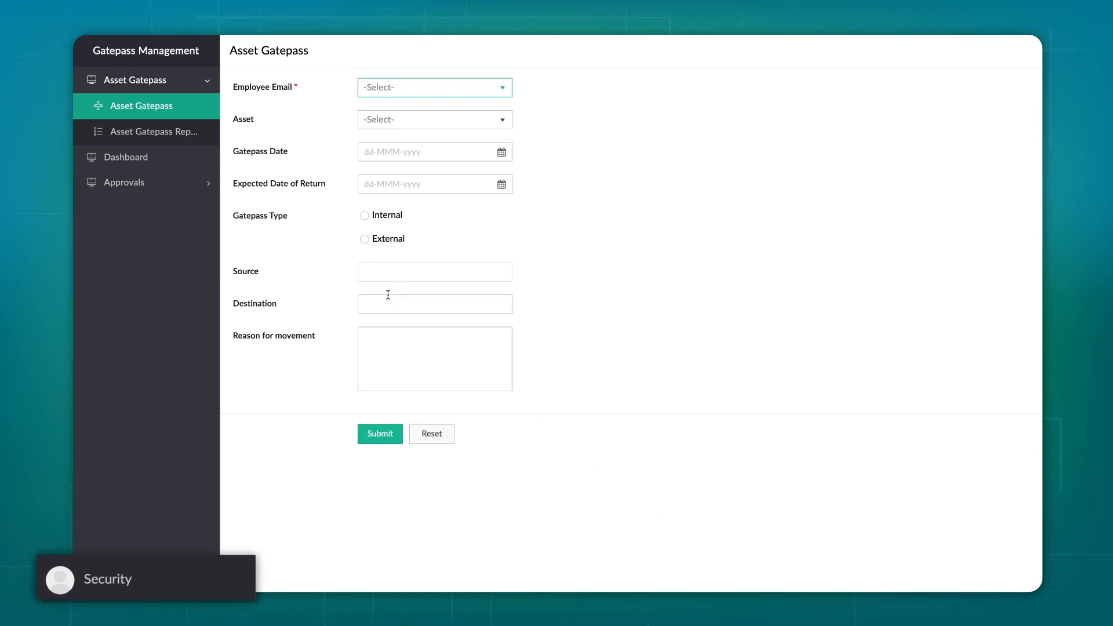
Open the Asset Gatepass Report and select gatepass 1 in the list
{"action": "left_click", "coordinate": [174, 132]}
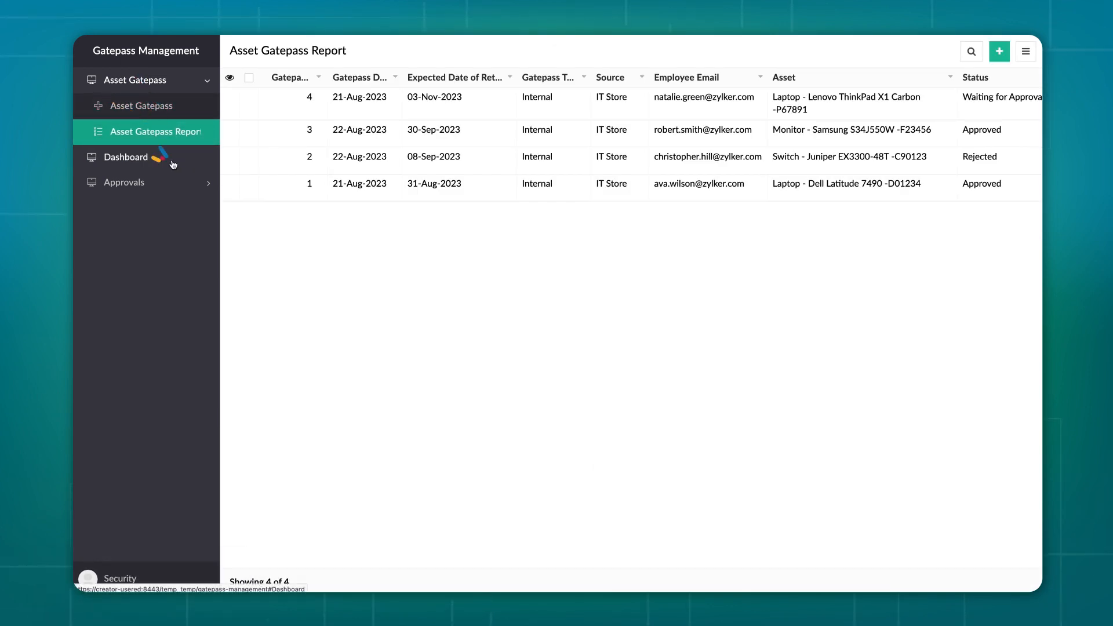
{"action": "left_click", "coordinate": [125, 158]}
{"action": "left_click", "coordinate": [170, 80]}
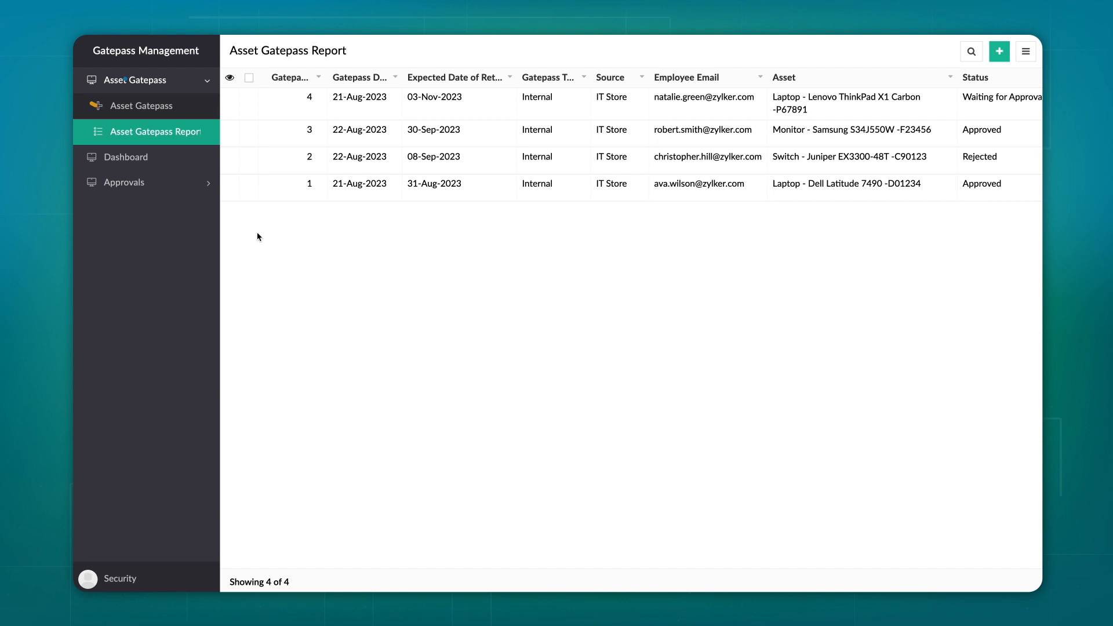
{"action": "left_click", "coordinate": [249, 185]}
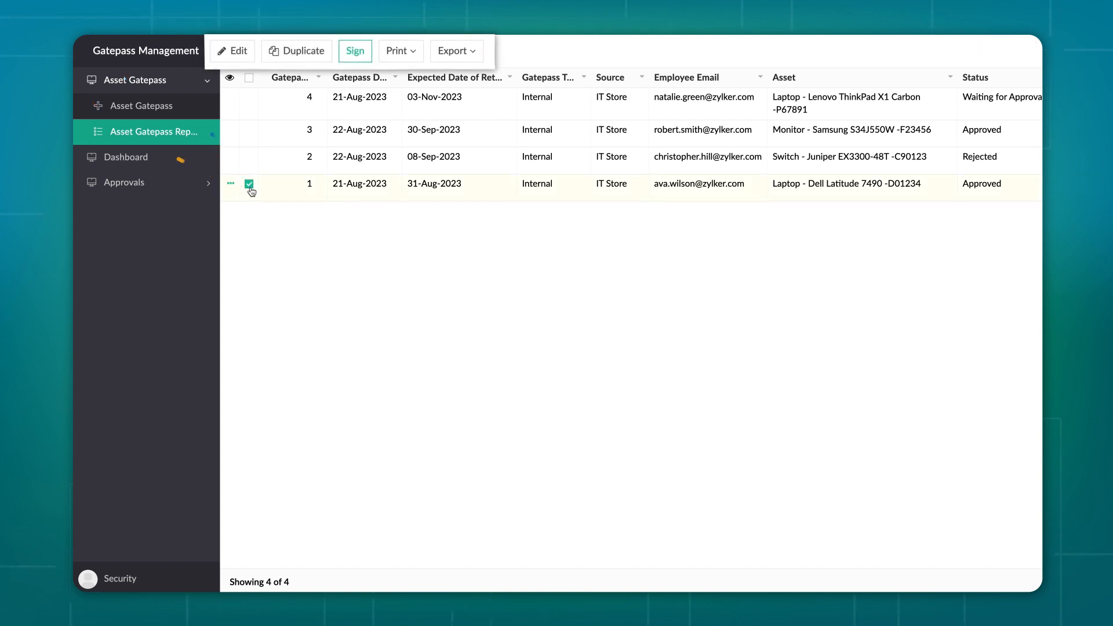
Review the Print and Export options for gatepass 1, then start signing it
{"action": "left_click", "coordinate": [406, 54]}
{"action": "left_click", "coordinate": [464, 54]}
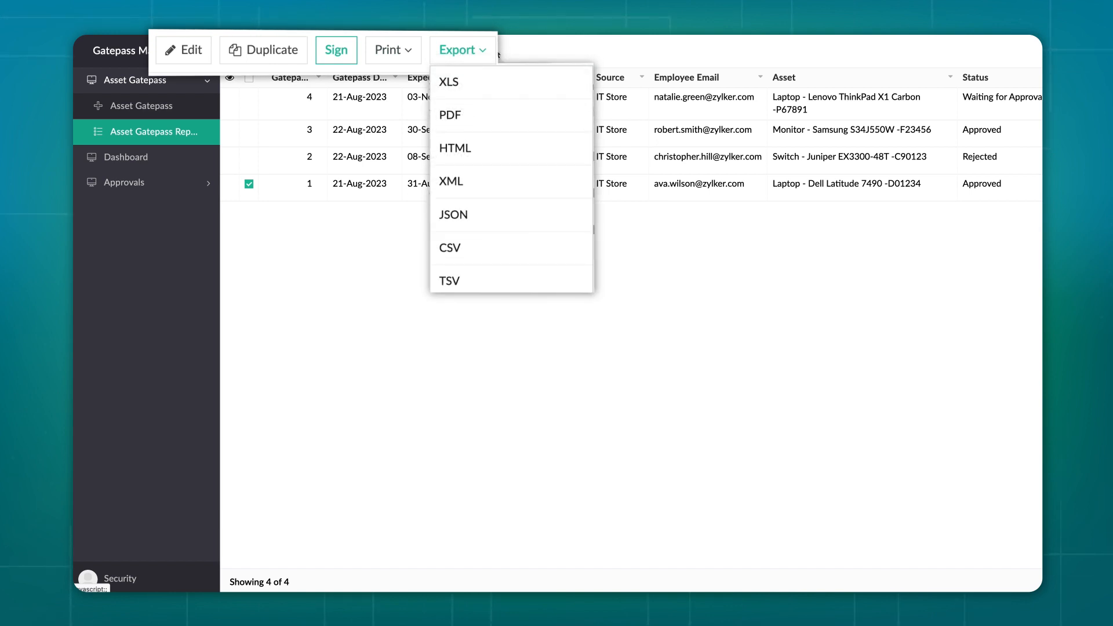
{"action": "left_click", "coordinate": [337, 51]}
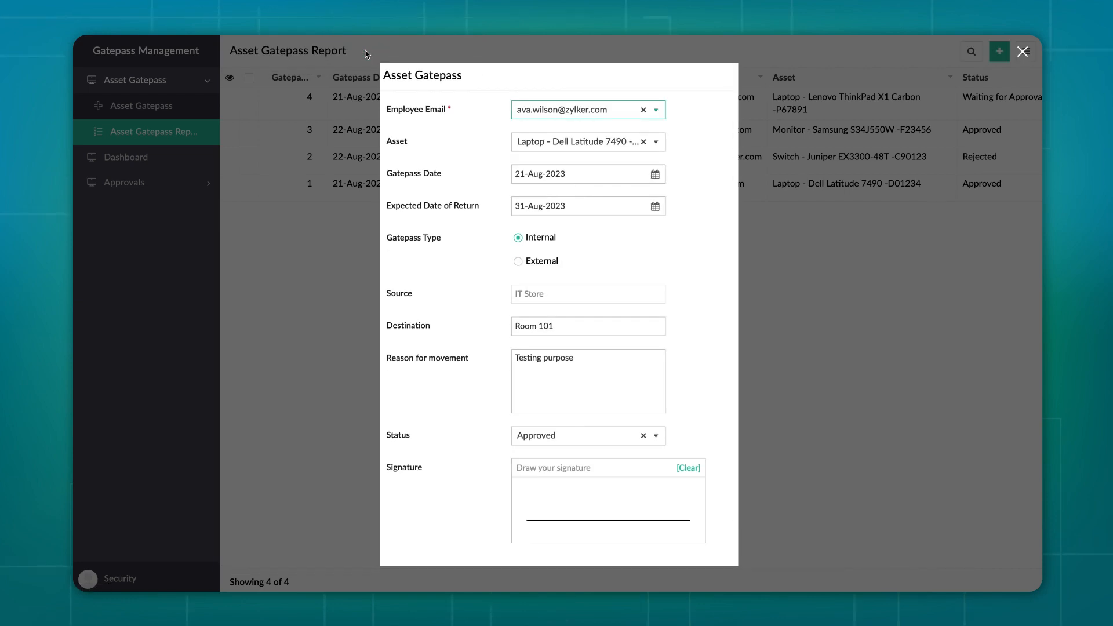